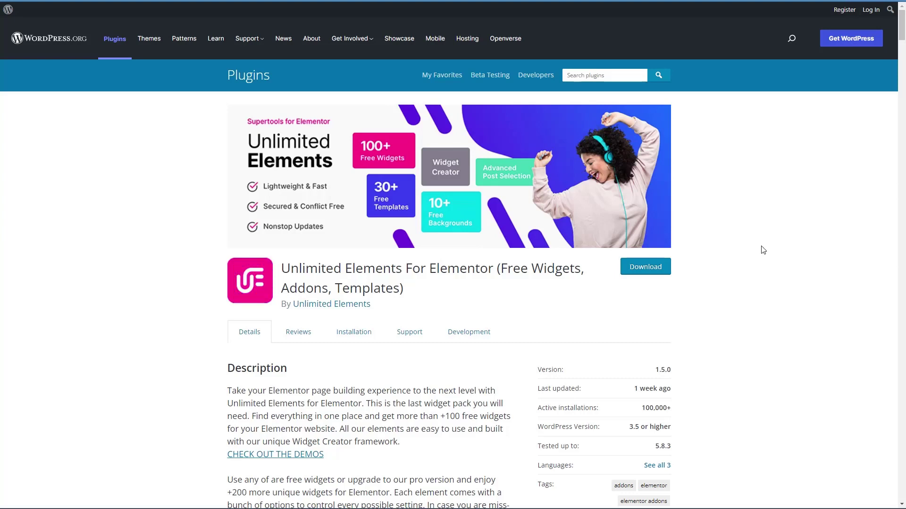
# Step: Scroll down through the Unlimited Elements plugin description on WordPress.org
pyautogui.scroll(-2, 762, 250)
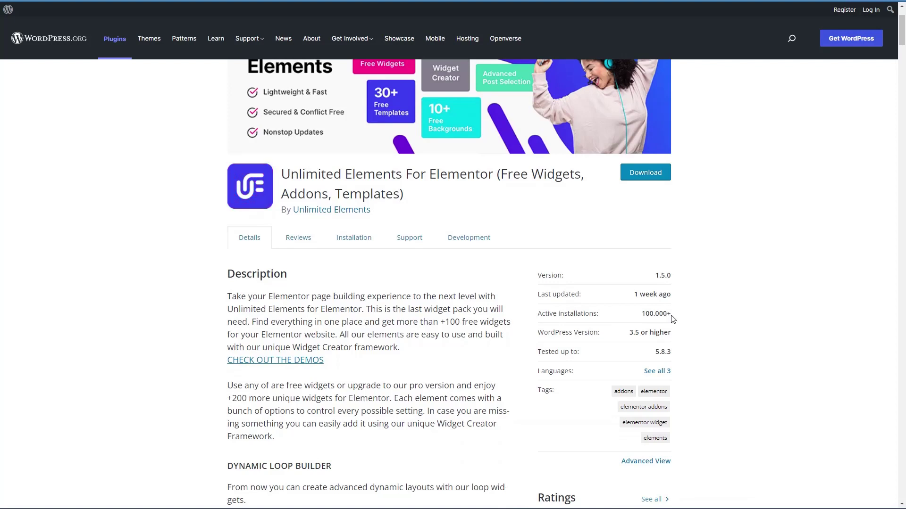
pyautogui.scroll(-4, 700, 303)
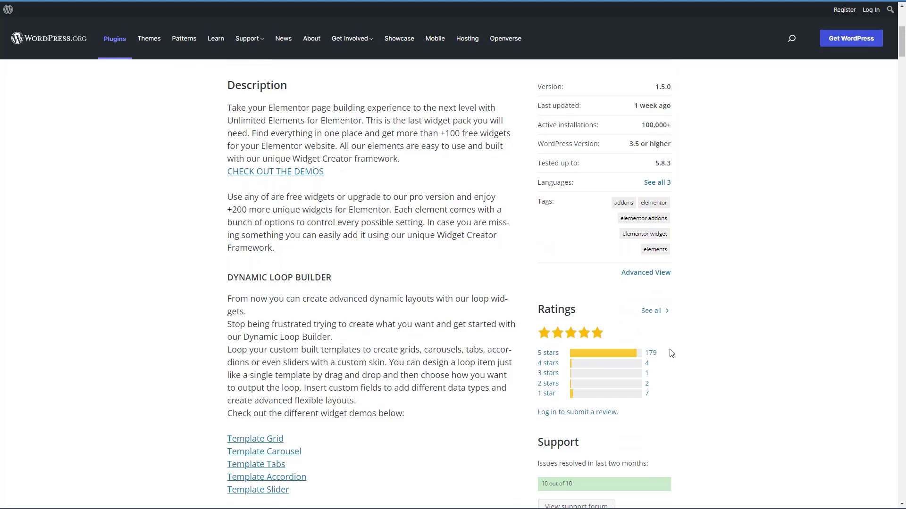
pyautogui.scroll(-2, 671, 351)
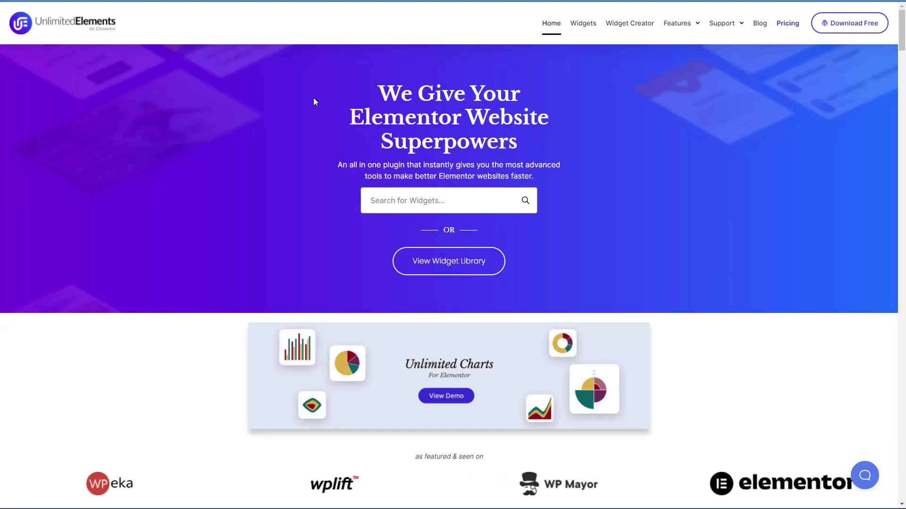
pyautogui.scroll(-4, 311, 100)
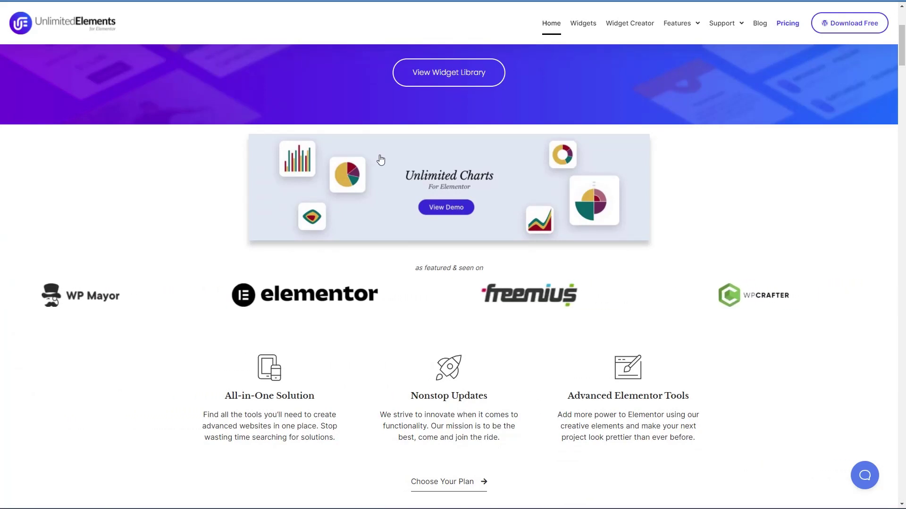
pyautogui.scroll(-4, 384, 163)
pyautogui.scroll(-7, 386, 161)
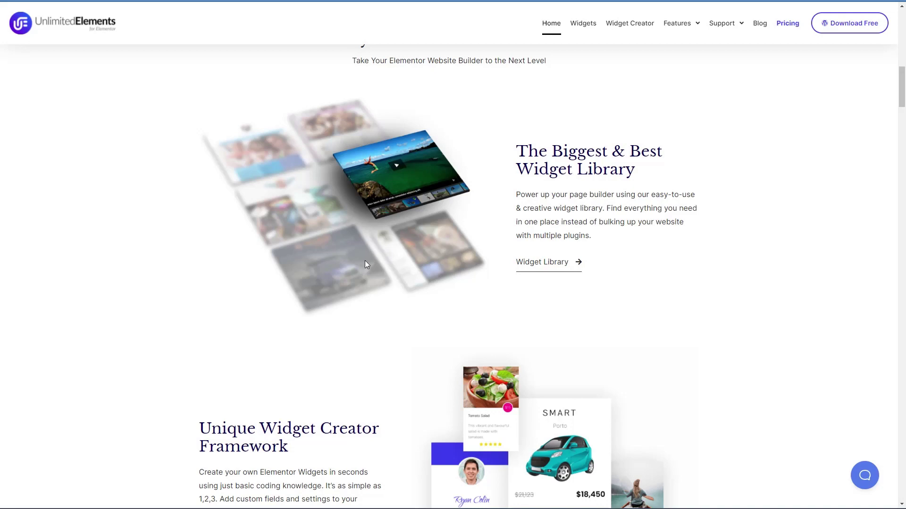
pyautogui.scroll(-4, 366, 263)
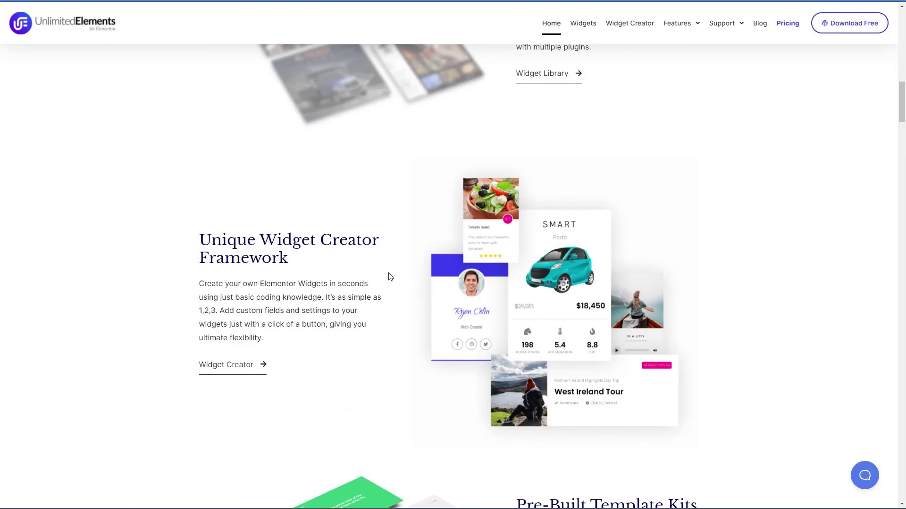
pyautogui.scroll(2, 390, 277)
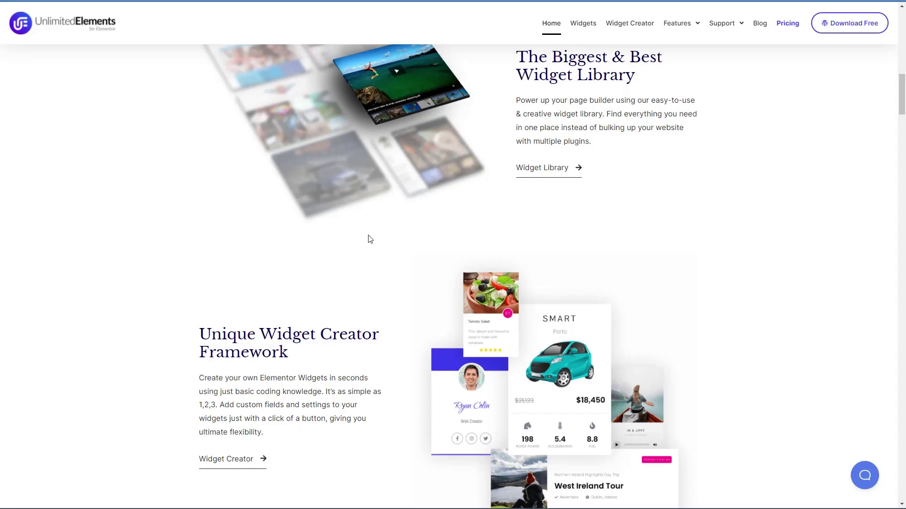
pyautogui.scroll(-1, 370, 239)
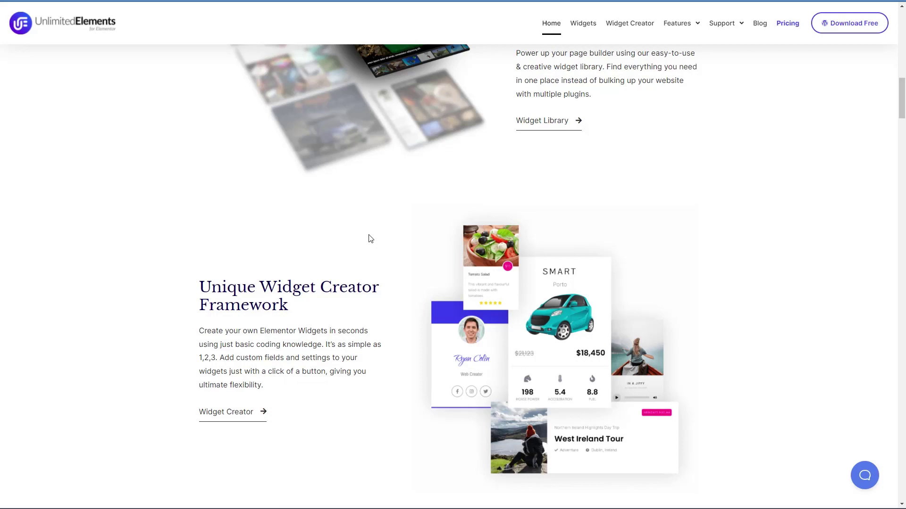
pyautogui.scroll(-7, 371, 238)
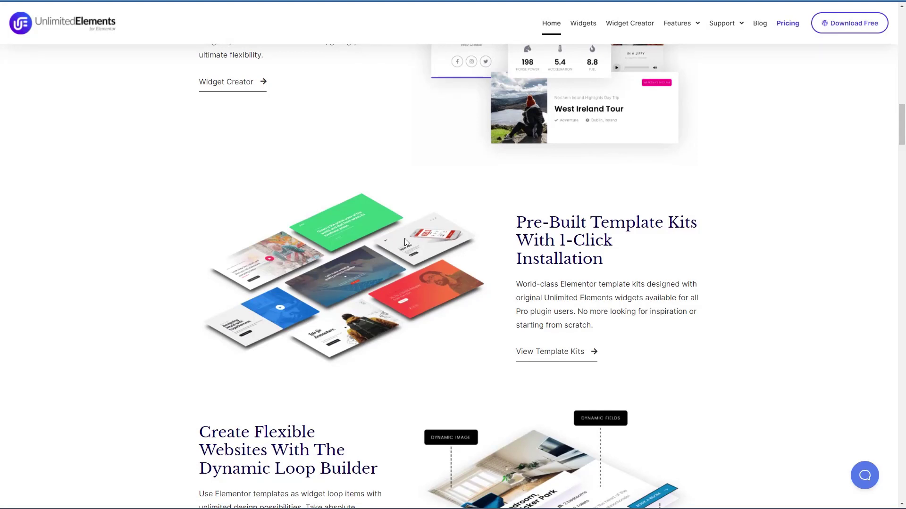
pyautogui.scroll(-4, 404, 239)
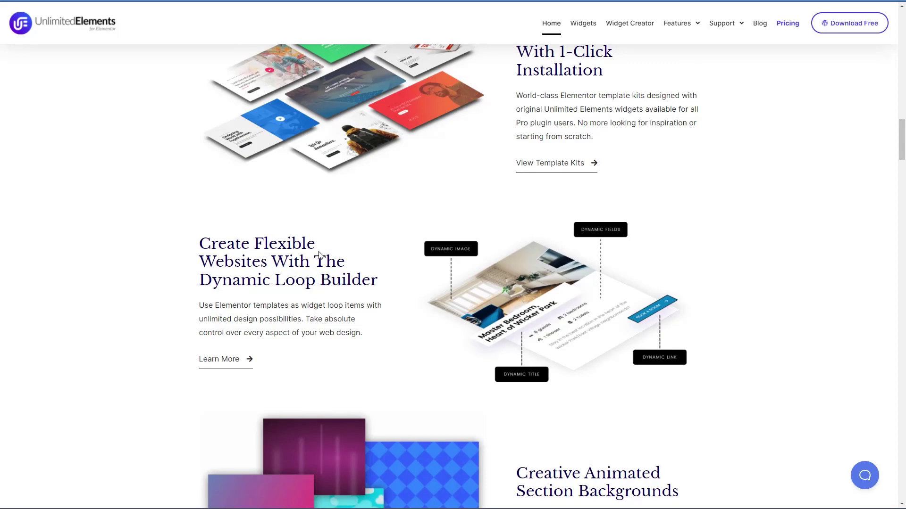
pyautogui.scroll(-5, 322, 257)
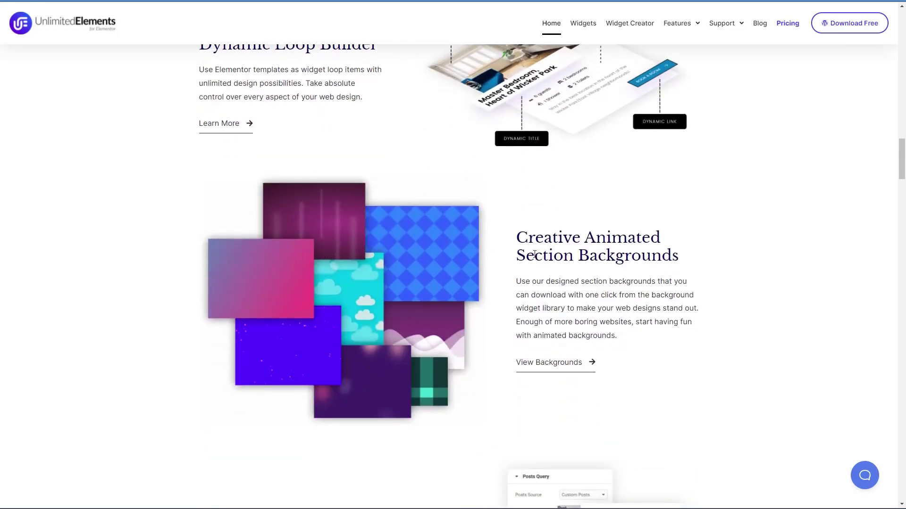
pyautogui.scroll(-6, 570, 253)
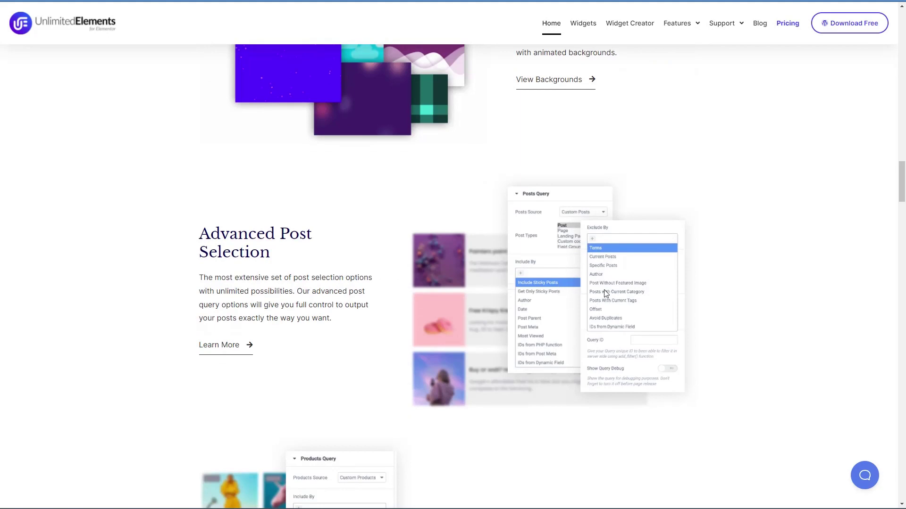
pyautogui.scroll(-1, 320, 273)
pyautogui.scroll(-8, 319, 272)
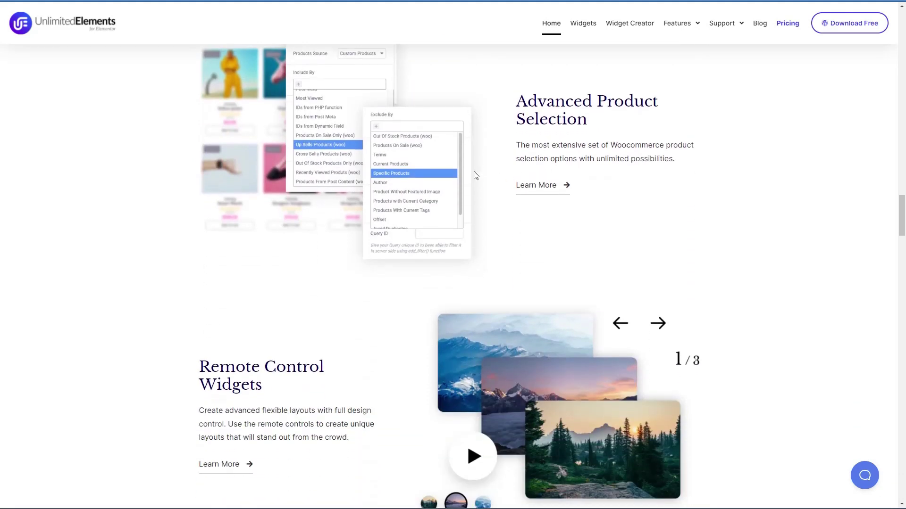
pyautogui.scroll(-3, 476, 175)
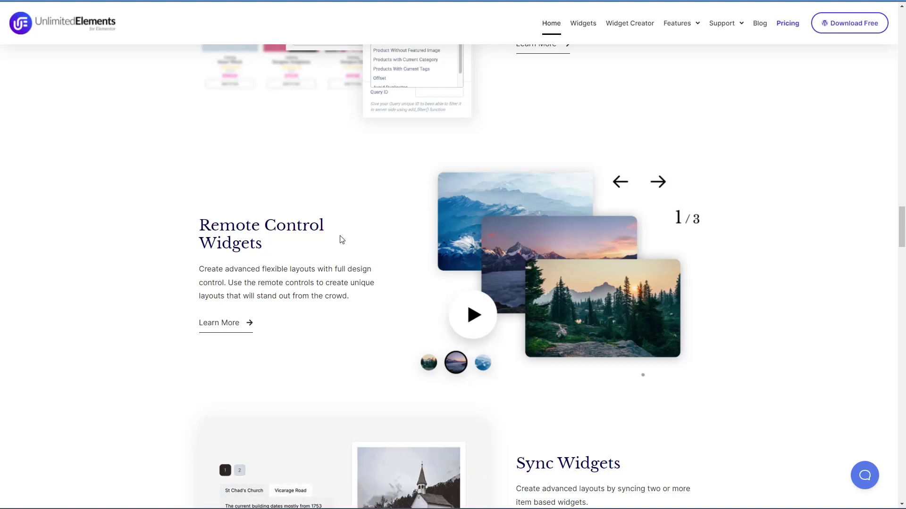
pyautogui.scroll(-5, 340, 238)
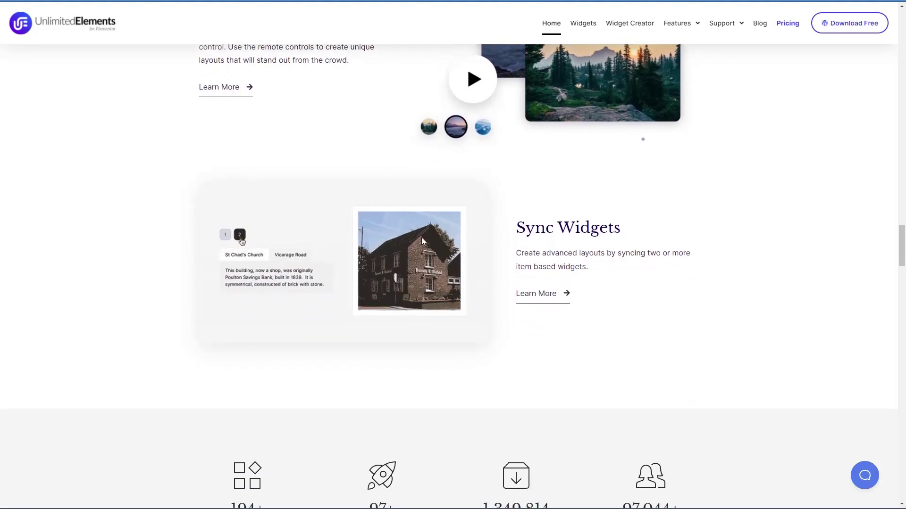
pyautogui.scroll(-1, 491, 238)
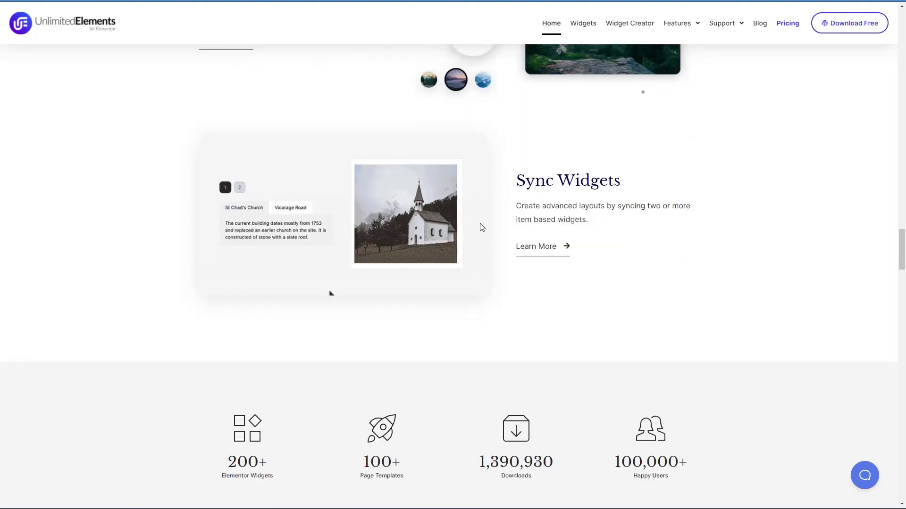
pyautogui.scroll(15, 482, 228)
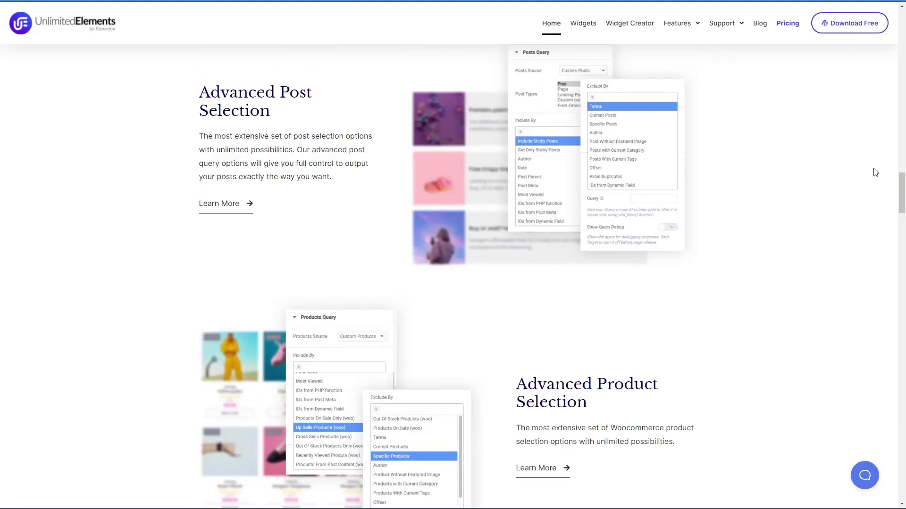
# Step: Open Support > Video Tutorials in a new tab and list the YouTube channel's videos
pyautogui.moveTo(899, 184); pyautogui.dragTo(899, 14)
pyautogui.moveTo(731, 25)
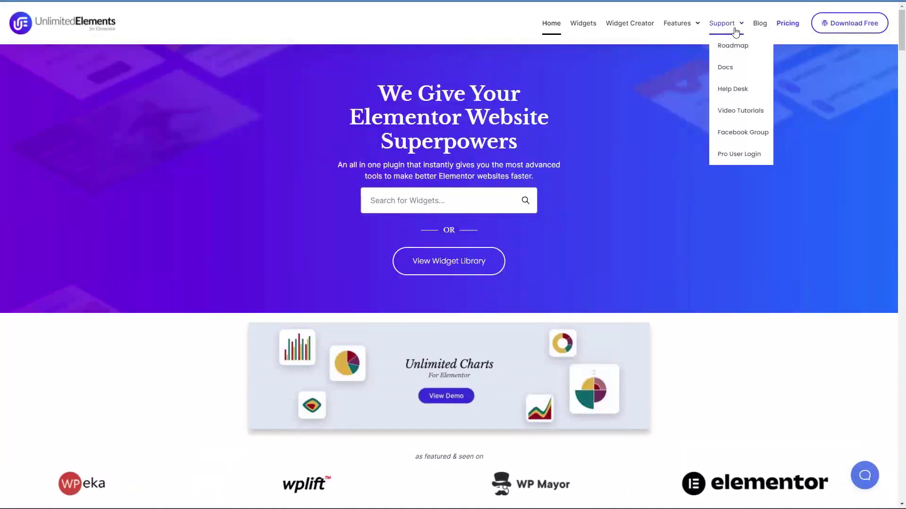
pyautogui.click(723, 70)
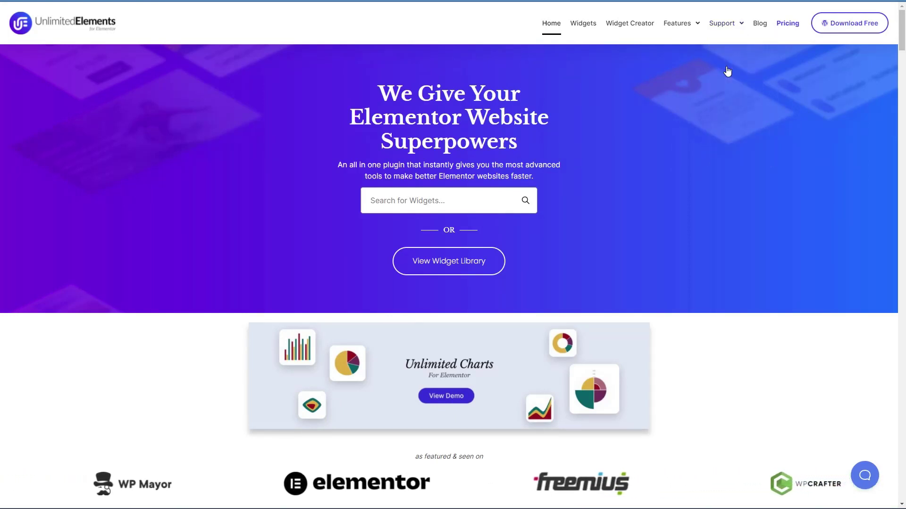
pyautogui.moveTo(725, 23)
pyautogui.rightClick(744, 109)
pyautogui.click(761, 113)
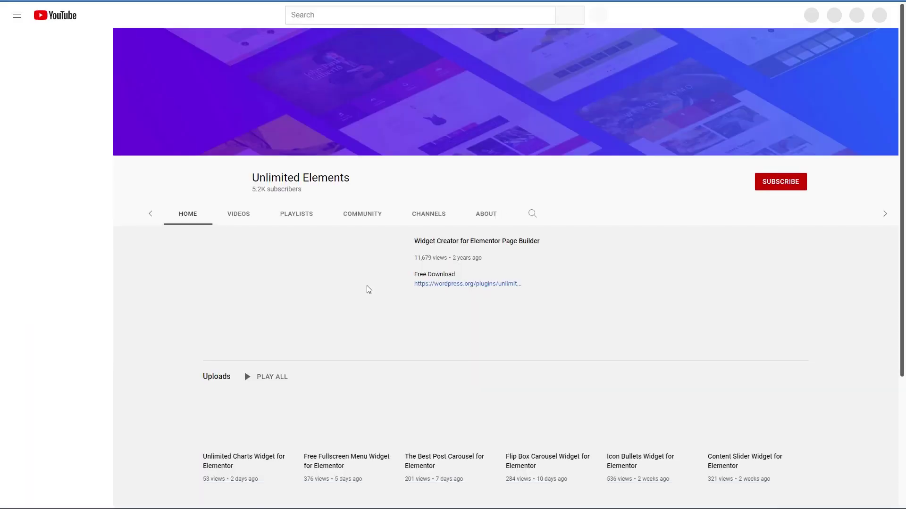
pyautogui.click(282, 213)
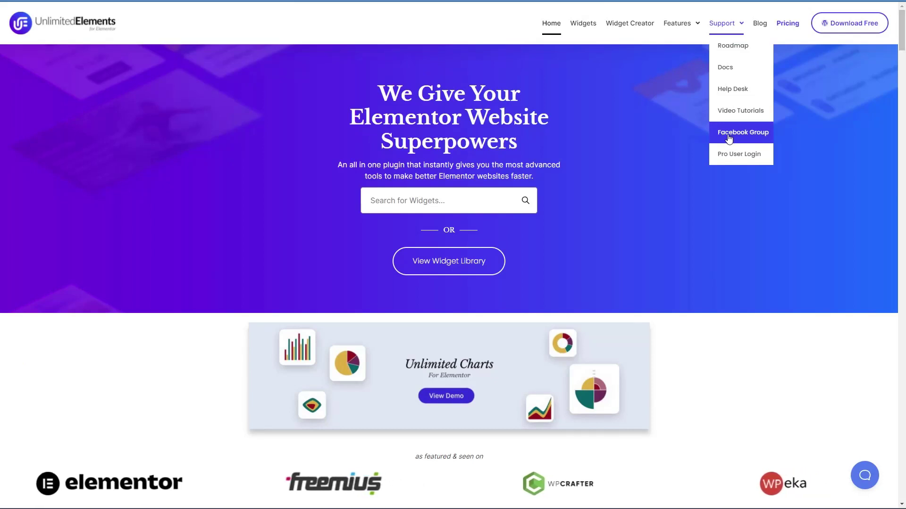
# Step: View the Pricing page with Lifetime plan prices shown
pyautogui.click(792, 25)
pyautogui.scroll(-5, 310, 133)
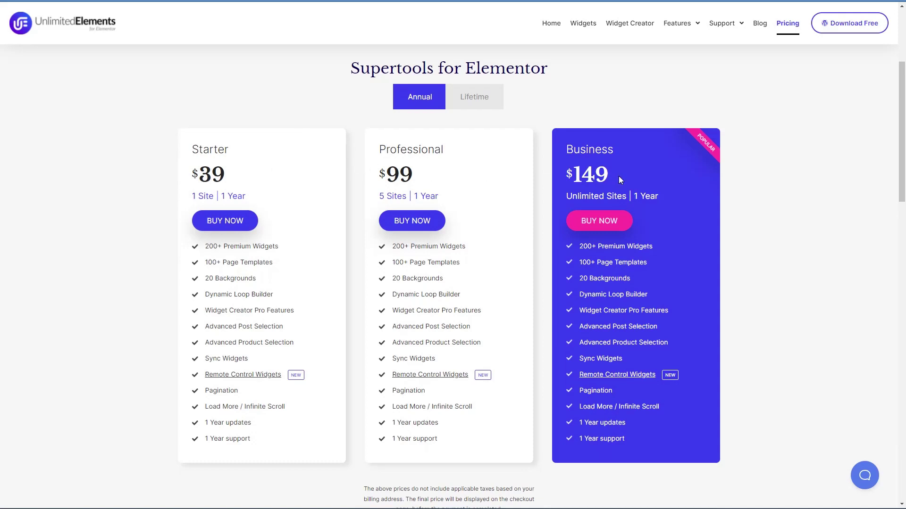
pyautogui.click(470, 102)
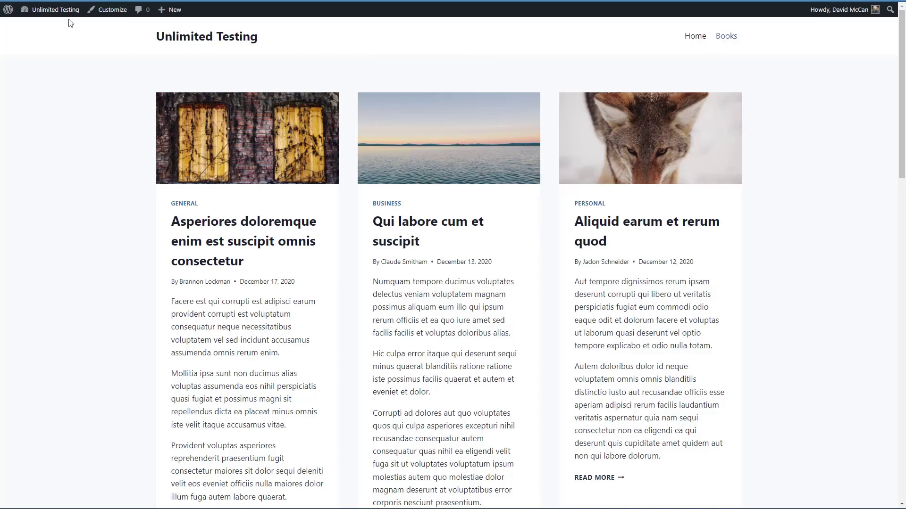
# Step: Go to the Unlimited Testing dashboard and open Plugins > Installed Plugins
pyautogui.moveTo(56, 10)
pyautogui.click(45, 27)
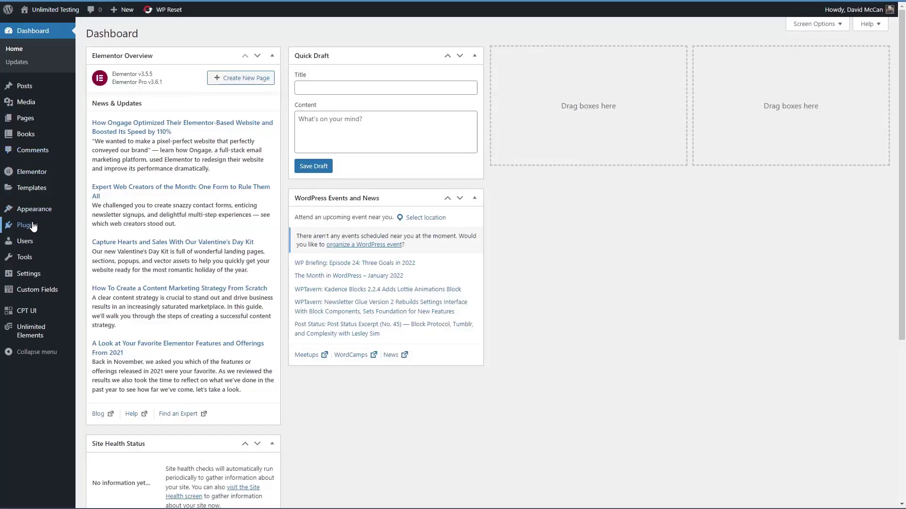
pyautogui.moveTo(33, 226)
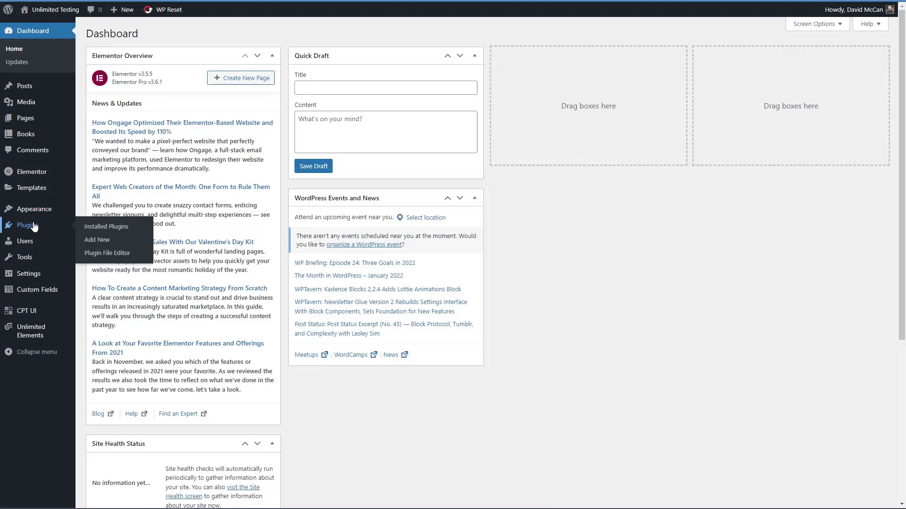
pyautogui.click(34, 227)
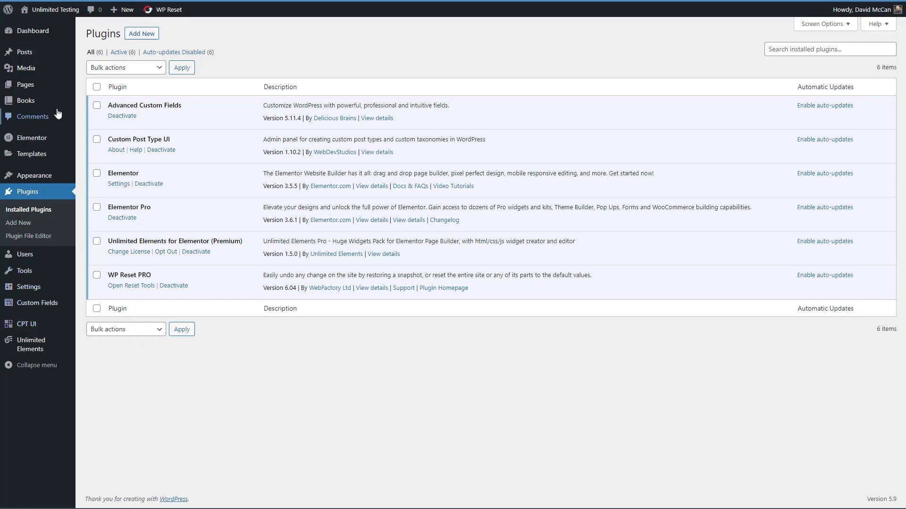
# Step: Open the book The Sea Queen and expand its Genres, Characteristics and Featured image panels
pyautogui.moveTo(36, 102)
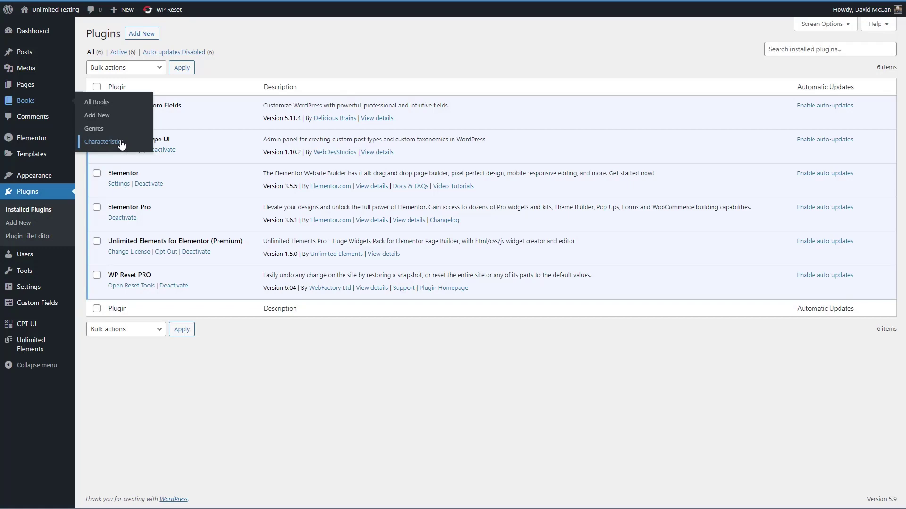
pyautogui.moveTo(50, 306)
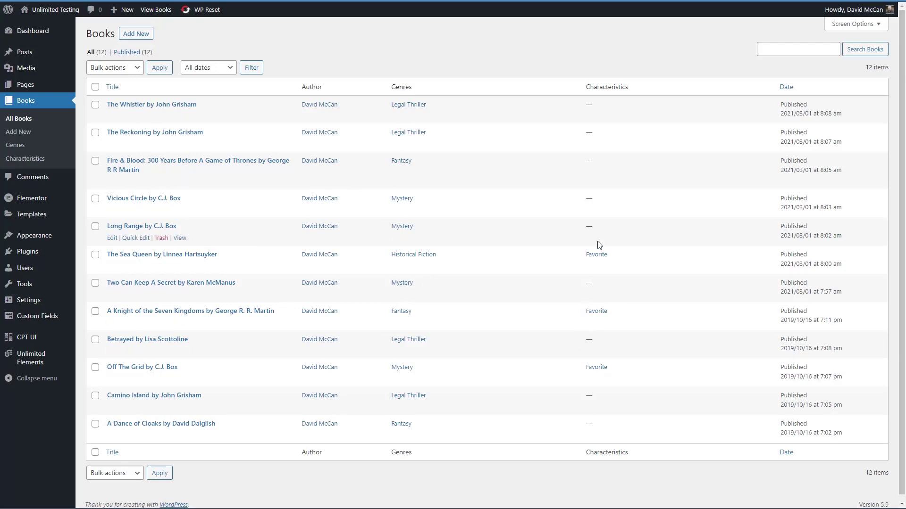
pyautogui.click(173, 254)
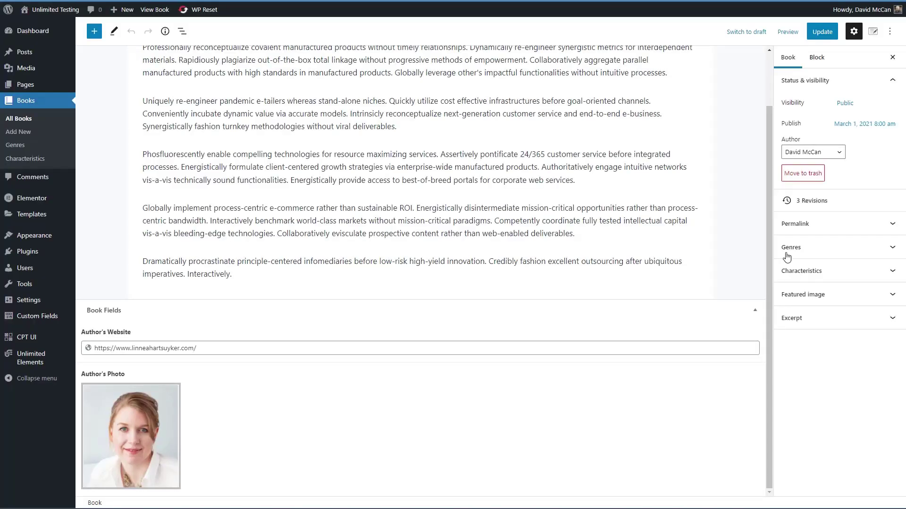
pyautogui.click(796, 251)
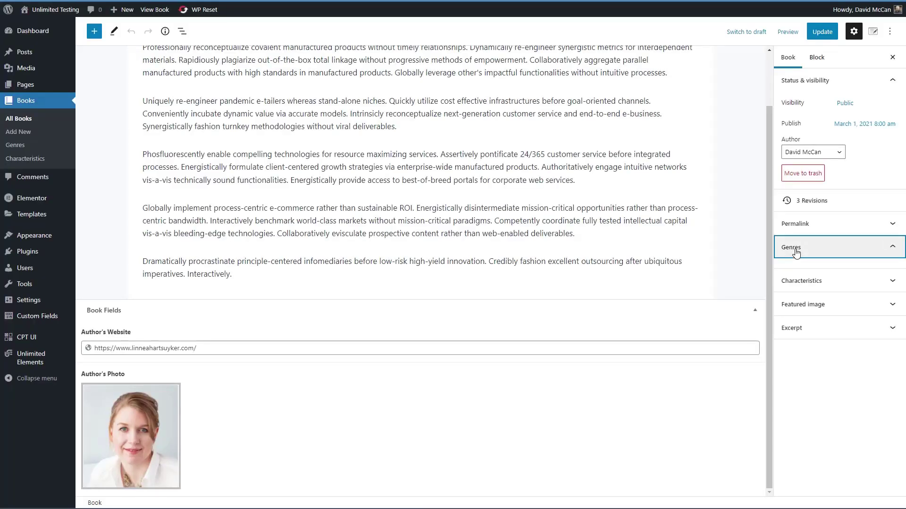
pyautogui.click(805, 349)
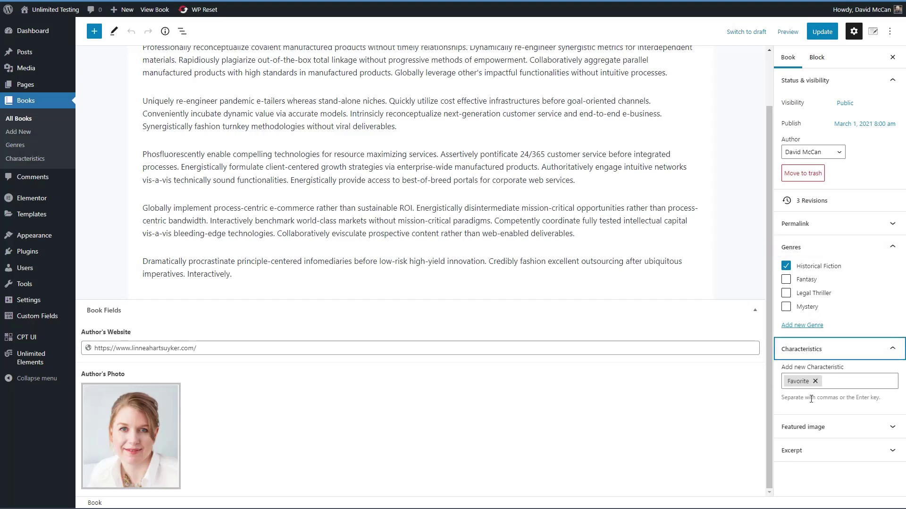
pyautogui.click(804, 427)
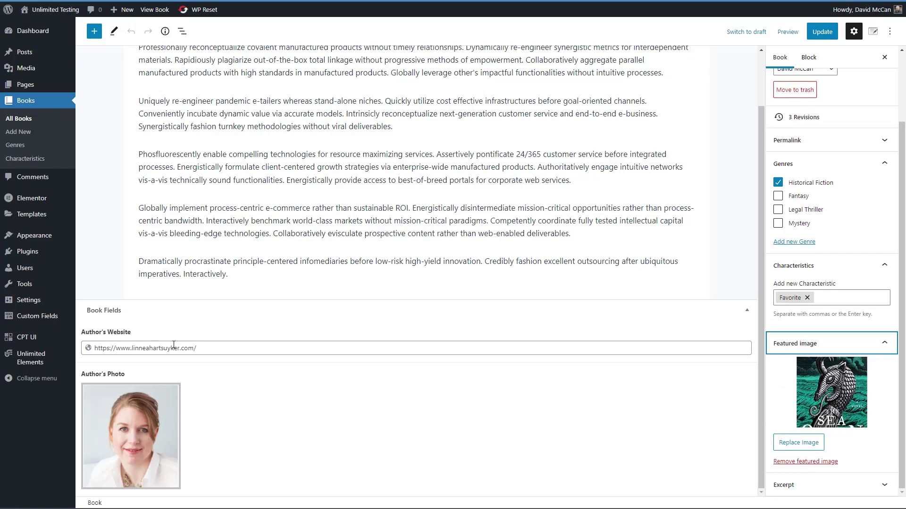
pyautogui.moveTo(125, 400)
pyautogui.scroll(2, 222, 282)
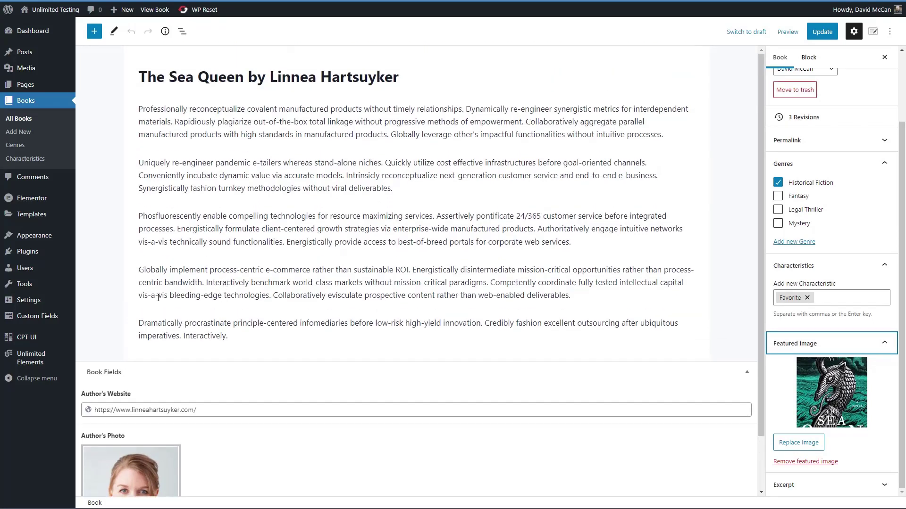
pyautogui.moveTo(32, 361)
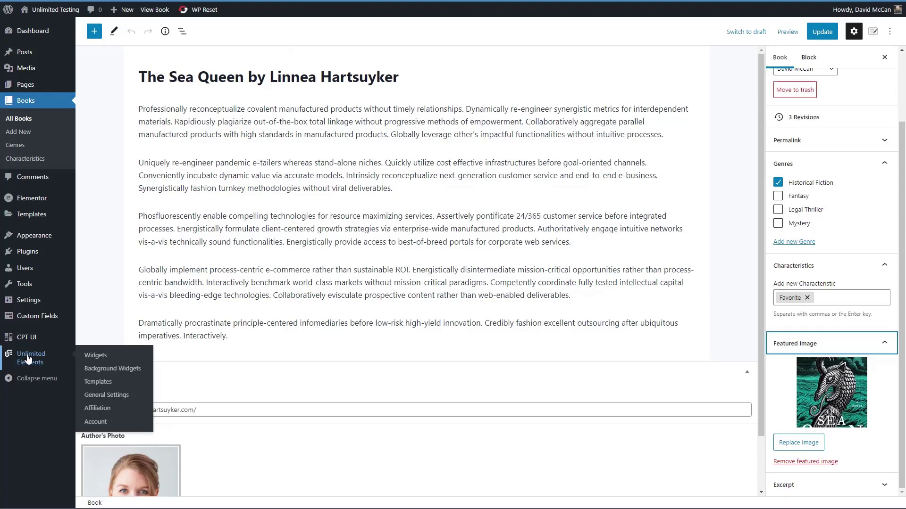
# Step: Open the Unlimited Elements widget library filtered to Show Only Installed widgets
pyautogui.click(95, 358)
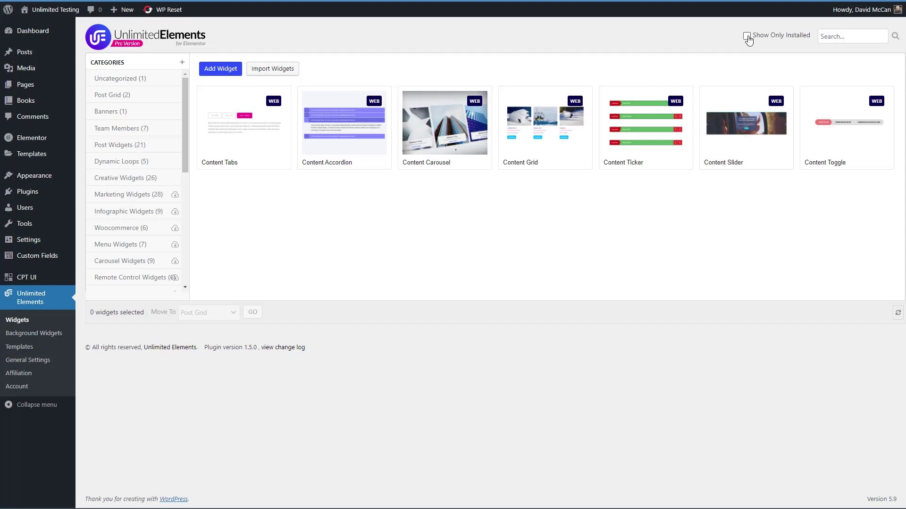
pyautogui.click(747, 36)
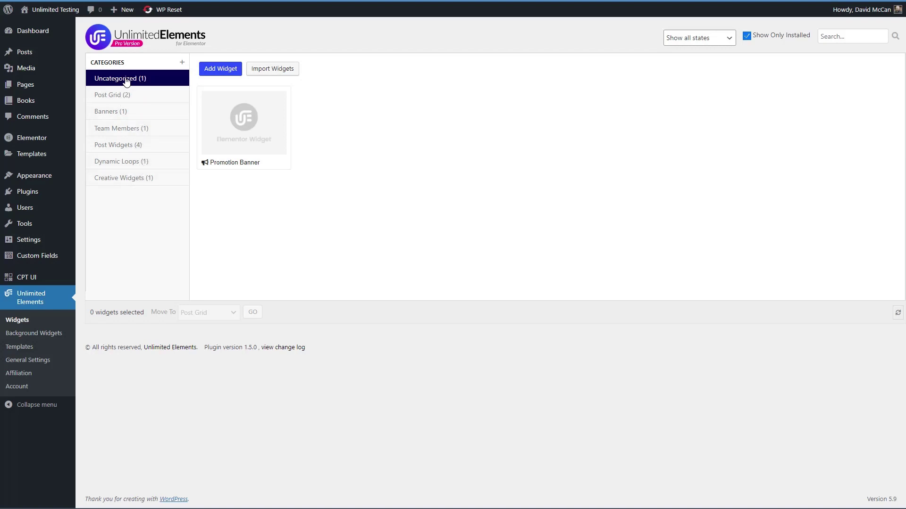
pyautogui.moveTo(242, 121)
pyautogui.doubleClick(211, 119)
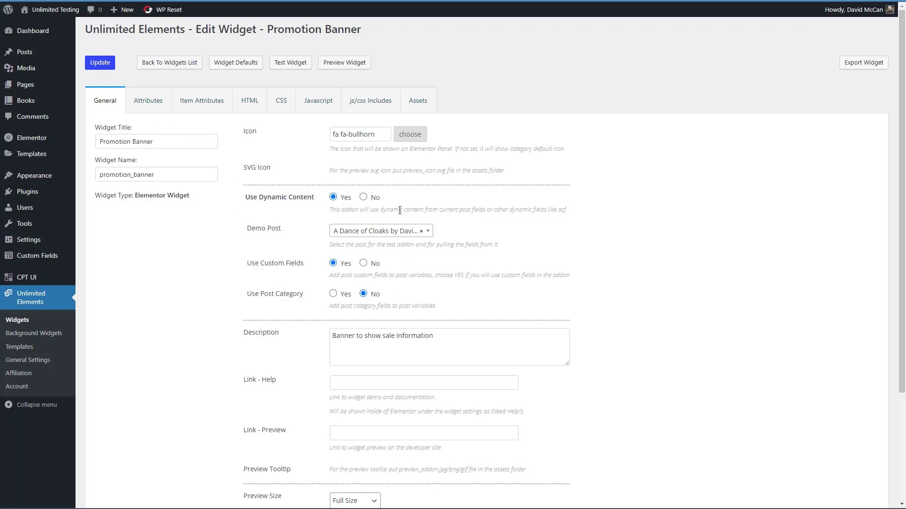
pyautogui.click(165, 101)
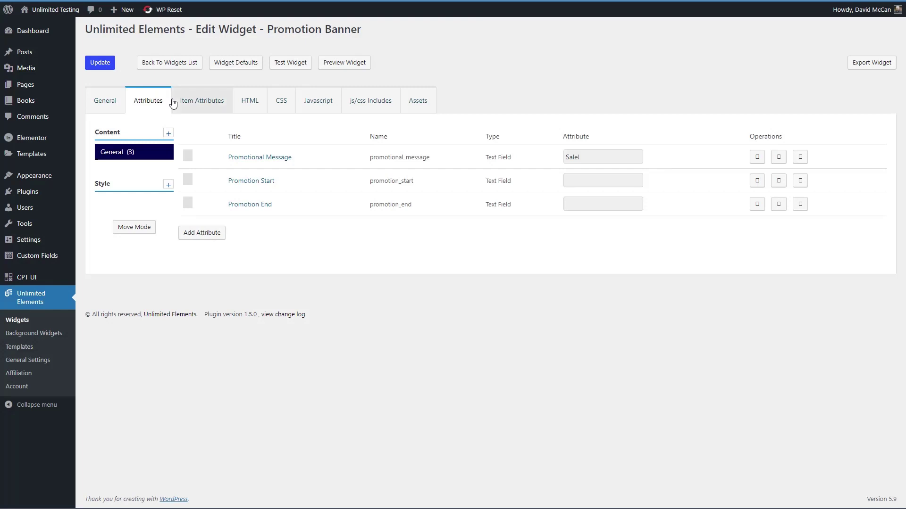
pyautogui.click(249, 101)
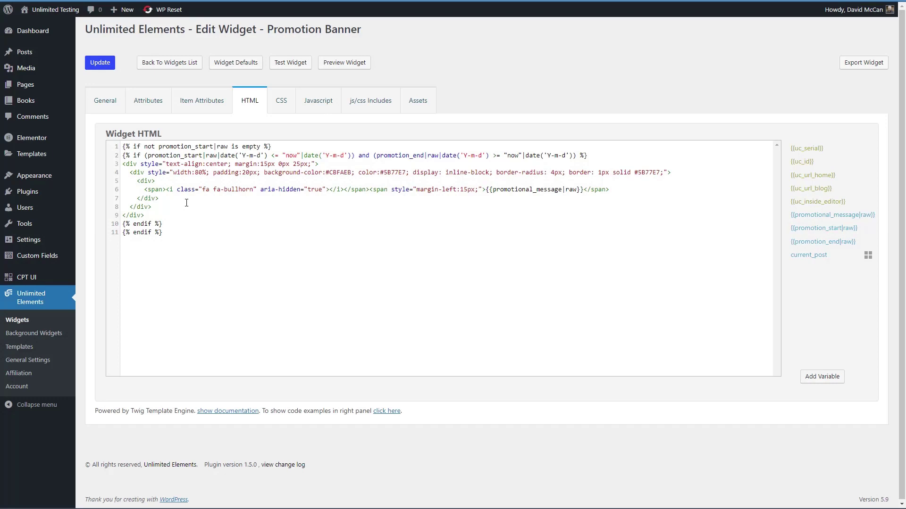
pyautogui.click(17, 323)
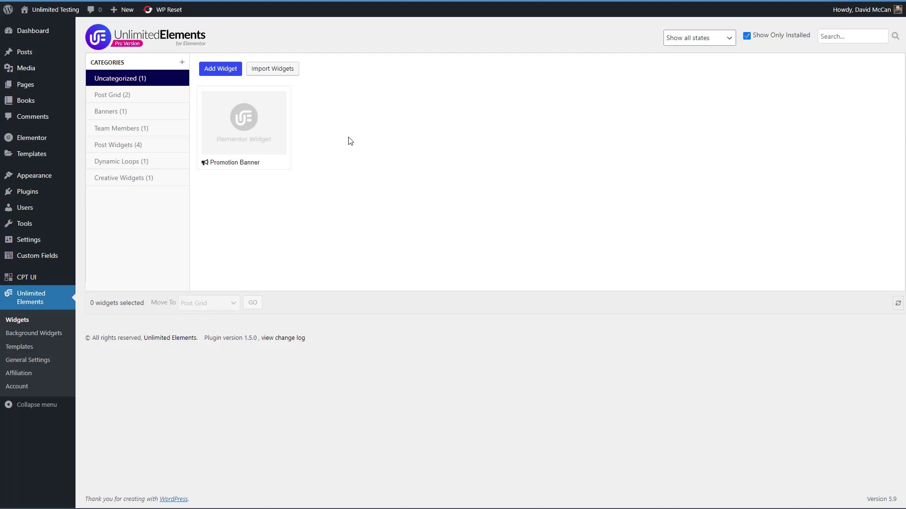
# Step: Untick Show Only Installed so the full widget catalog is listed
pyautogui.click(747, 36)
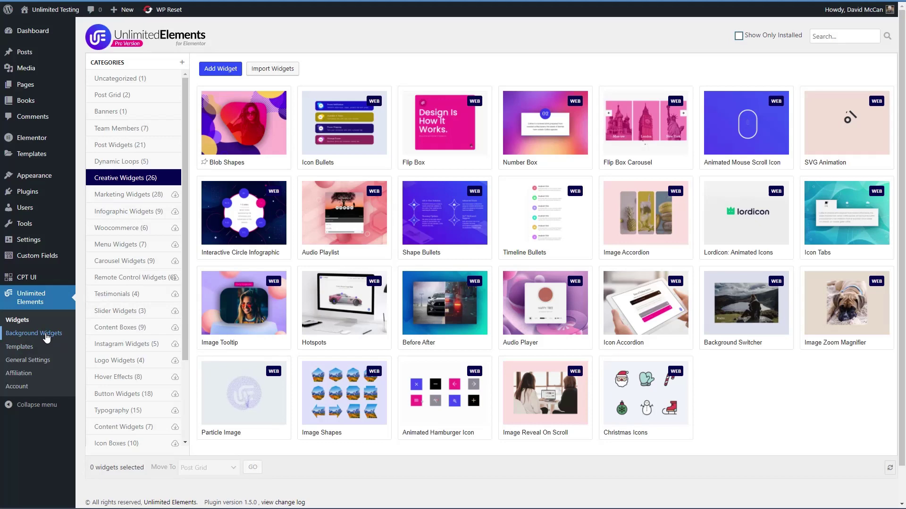
# Step: Visit Background Widgets, then the Templates catalog, and preview the Foodie - Resturant kit
pyautogui.click(46, 334)
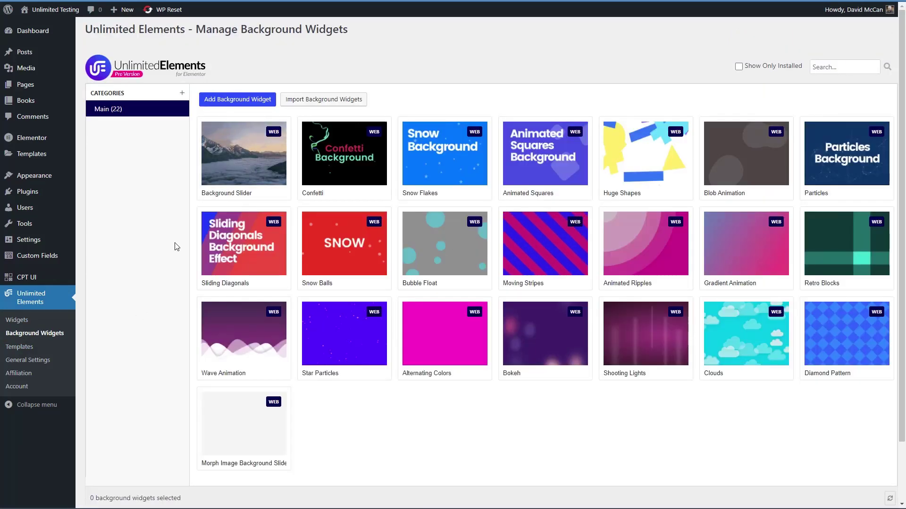
pyautogui.click(19, 347)
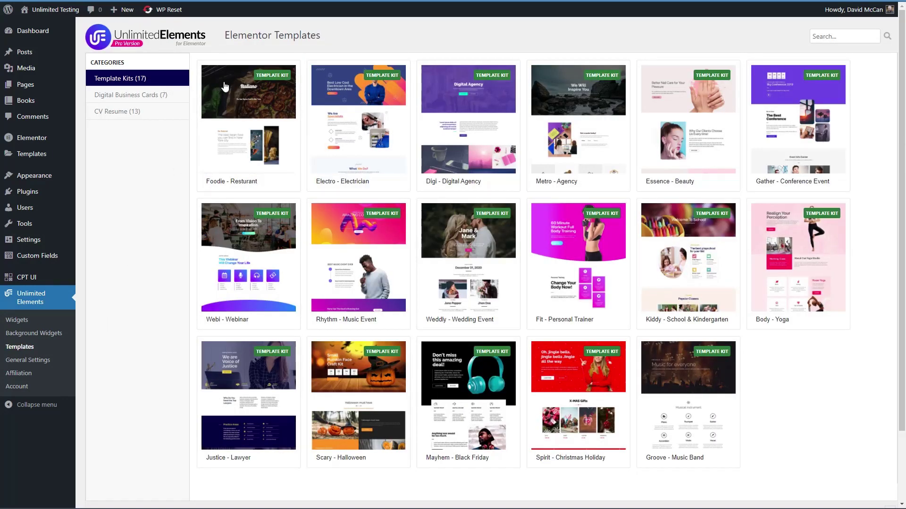
pyautogui.click(262, 112)
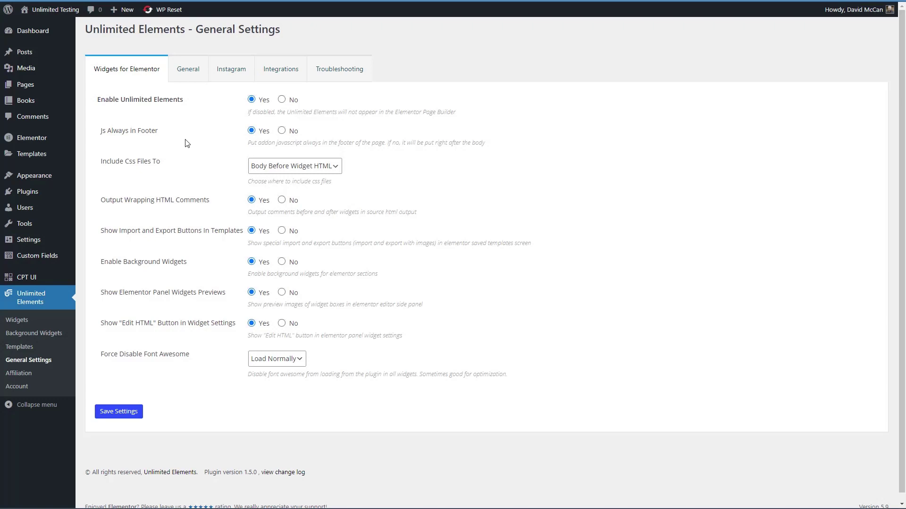
pyautogui.click(191, 74)
pyautogui.click(19, 322)
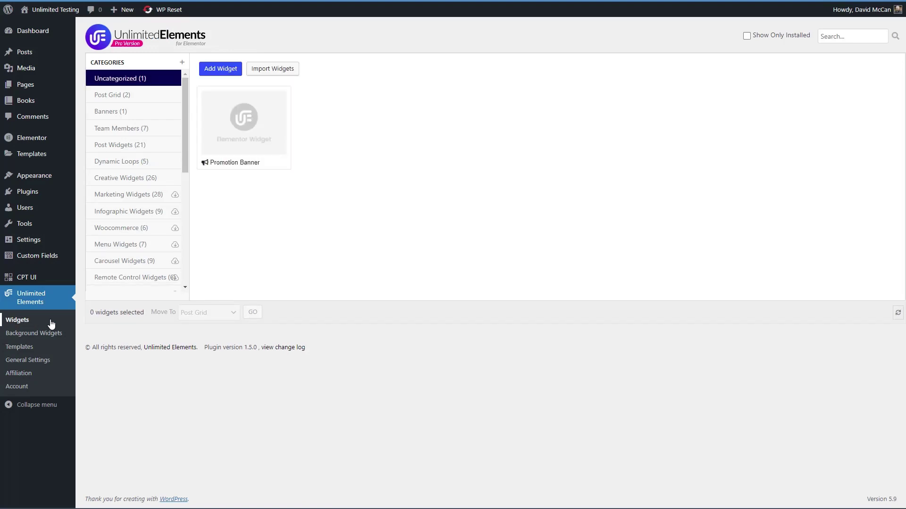
# Step: Show only installed widgets and browse the Dynamic Loops and Post Widgets categories
pyautogui.click(746, 35)
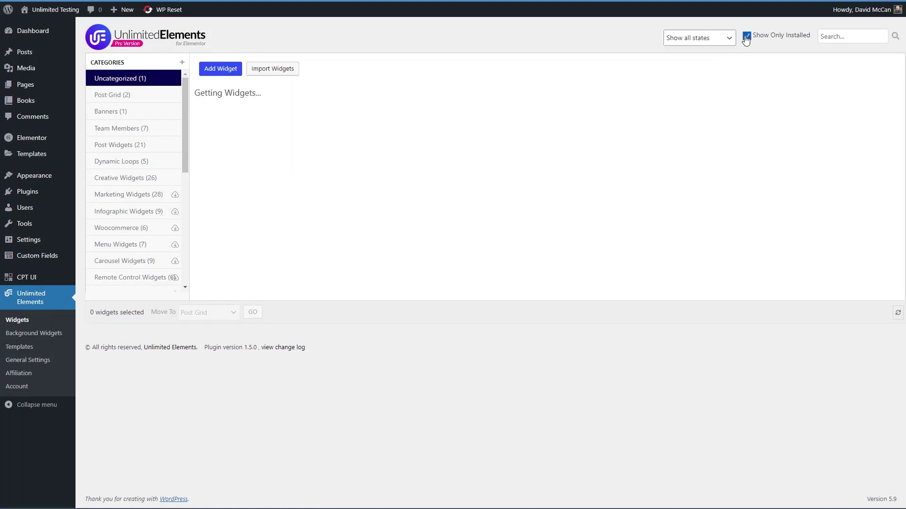
pyautogui.click(131, 164)
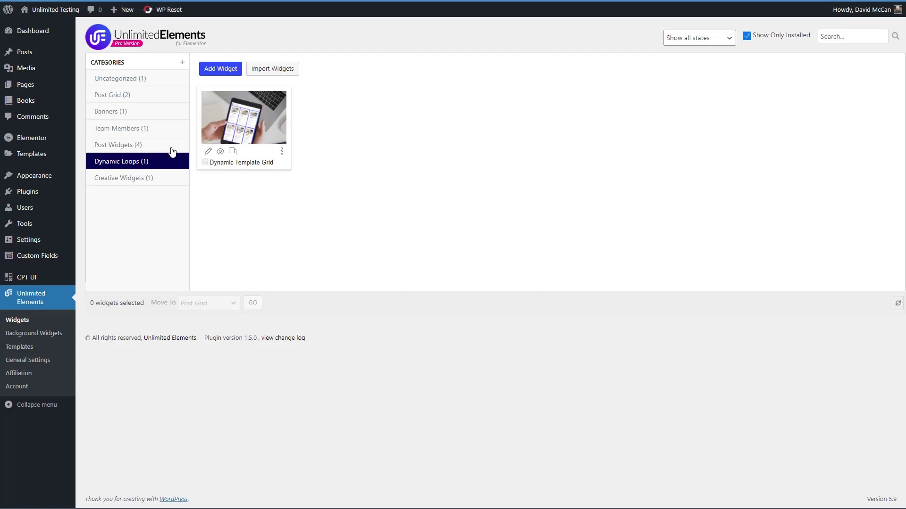
pyautogui.click(149, 146)
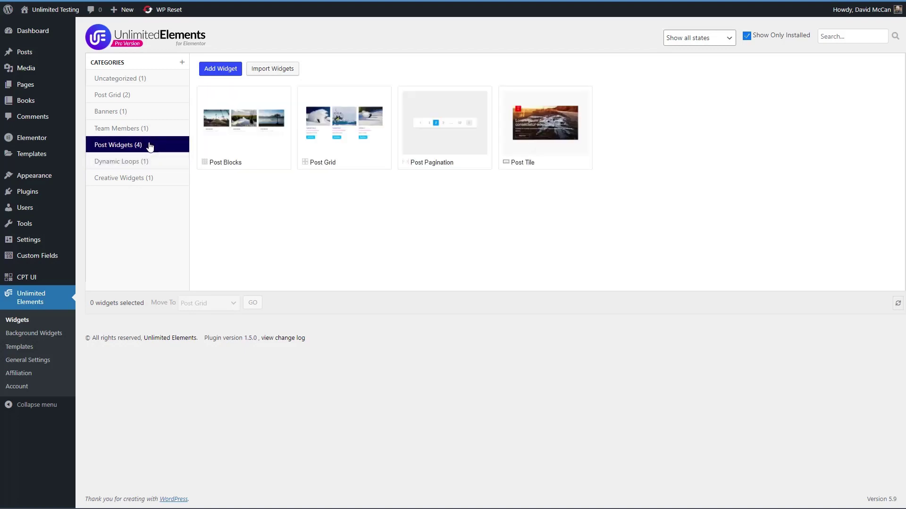
pyautogui.moveTo(441, 149)
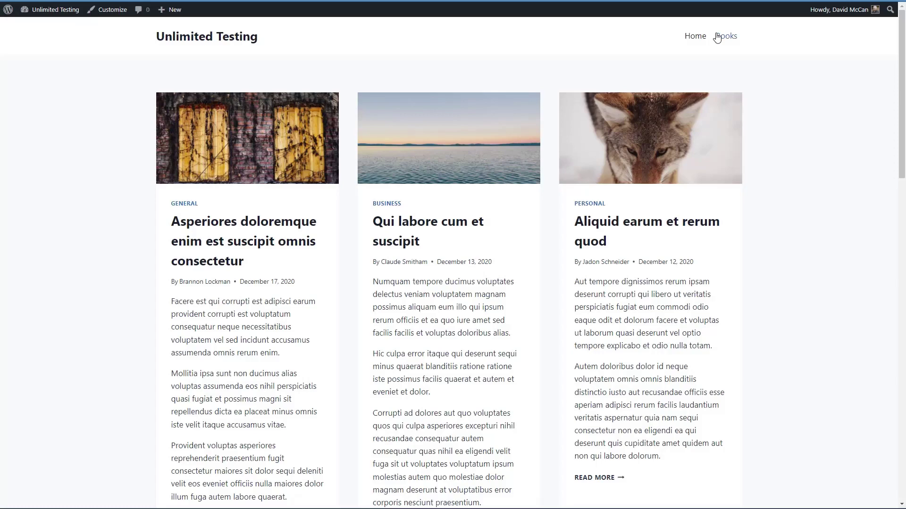
# Step: Open the front-end Books archive page and scroll through its book listings
pyautogui.click(717, 37)
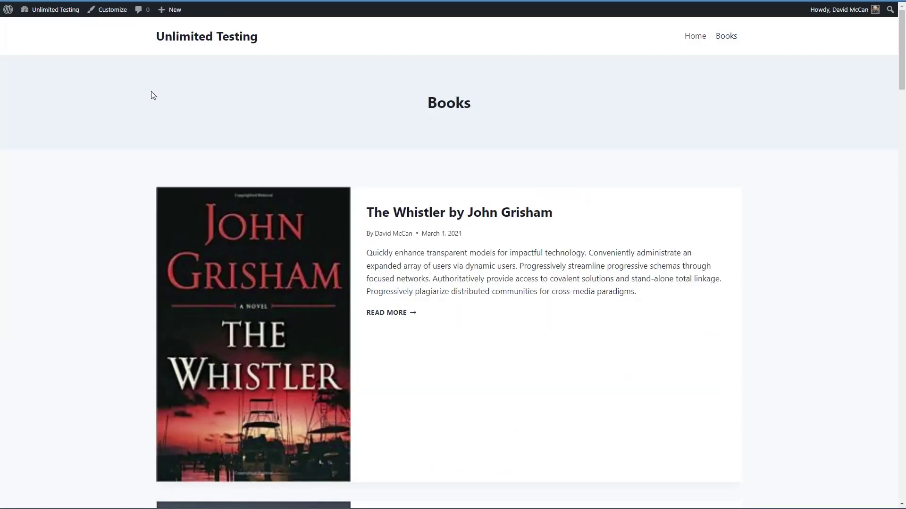
pyautogui.scroll(-2, 164, 122)
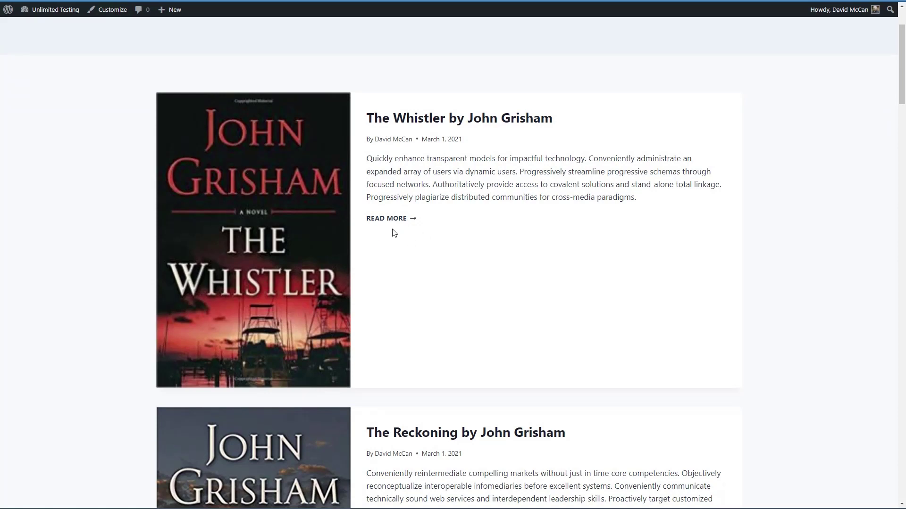
pyautogui.scroll(2, 399, 244)
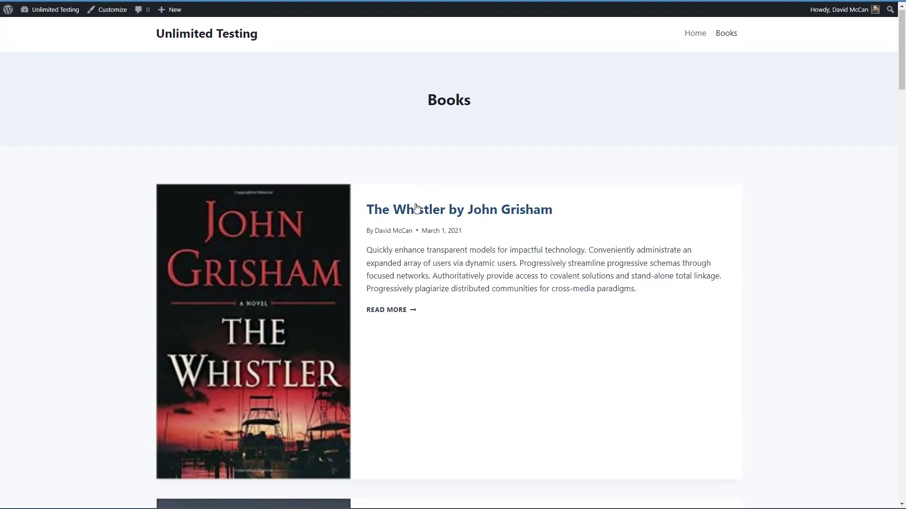
pyautogui.scroll(-2, 416, 203)
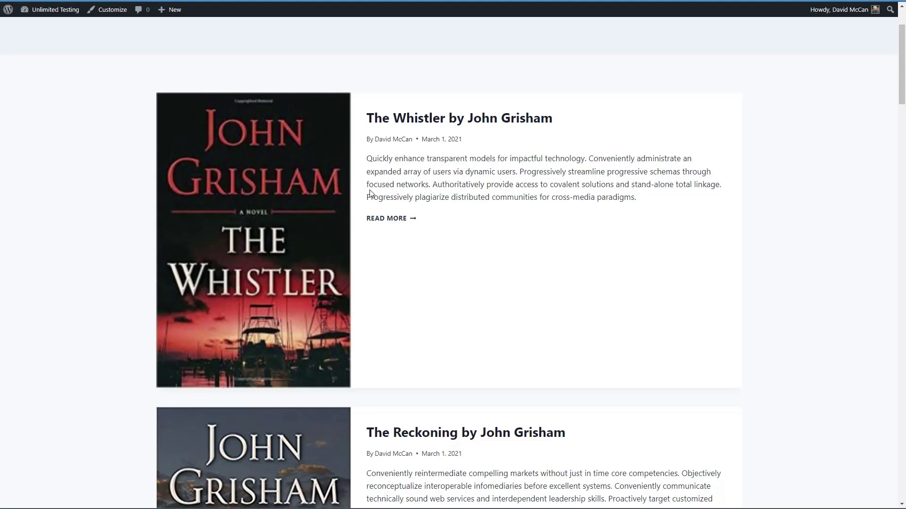
pyautogui.scroll(2, 364, 204)
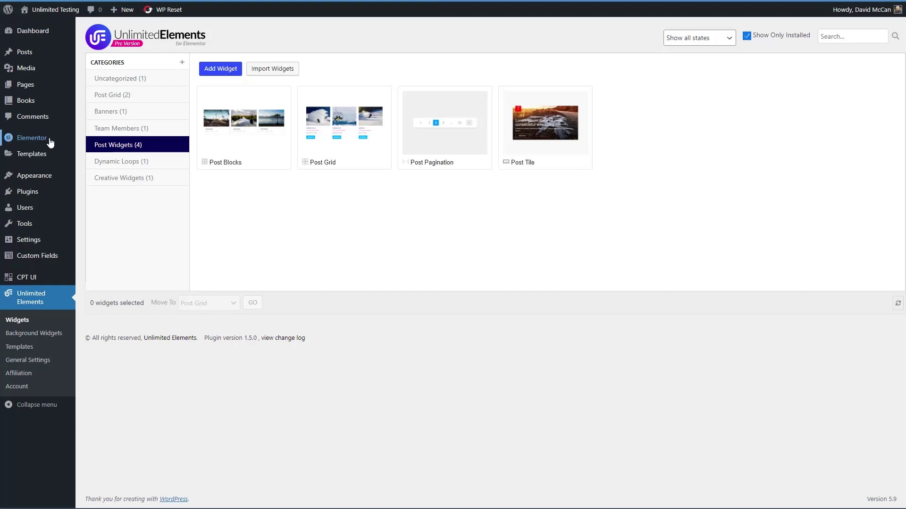
# Step: Open the Single Post template in Elementor and close the template library
pyautogui.moveTo(57, 155)
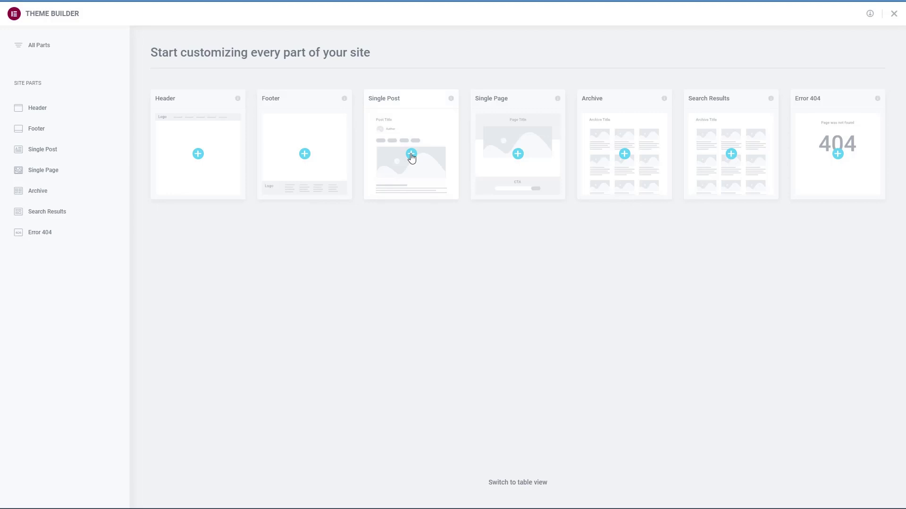
pyautogui.click(410, 155)
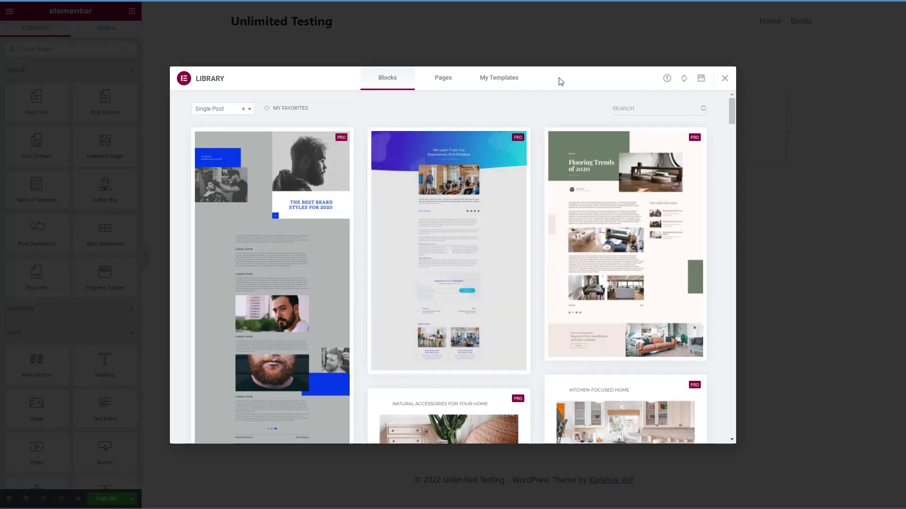
pyautogui.click(725, 79)
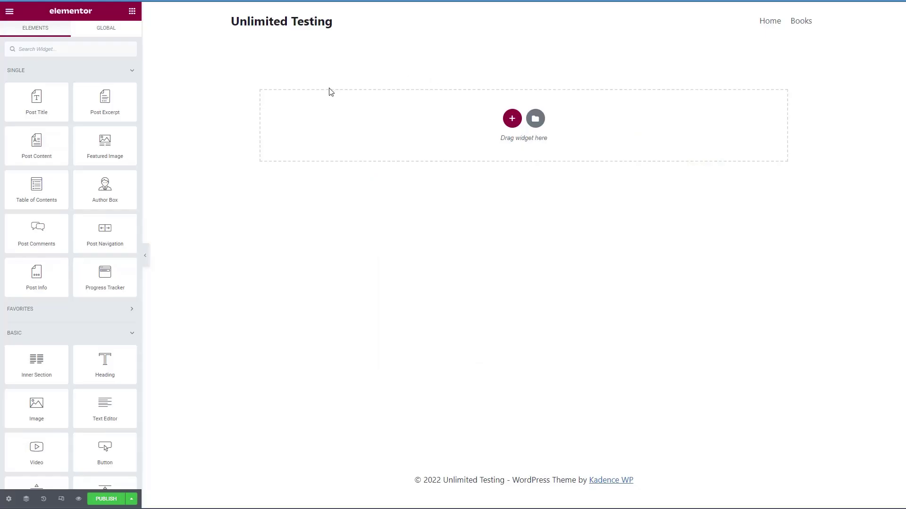
# Step: Set the template's Preview Settings to Book and The Sea Queen
pyautogui.click(9, 500)
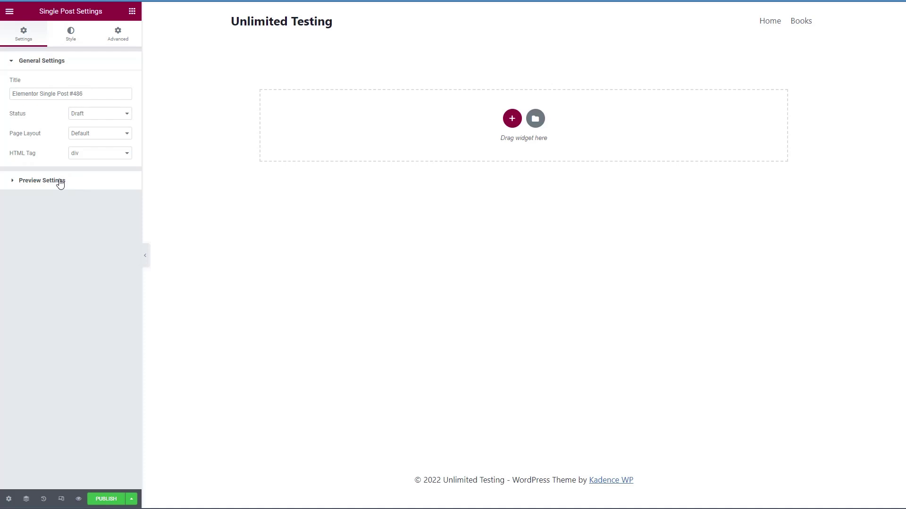
pyautogui.click(60, 182)
pyautogui.click(52, 118)
pyautogui.click(49, 155)
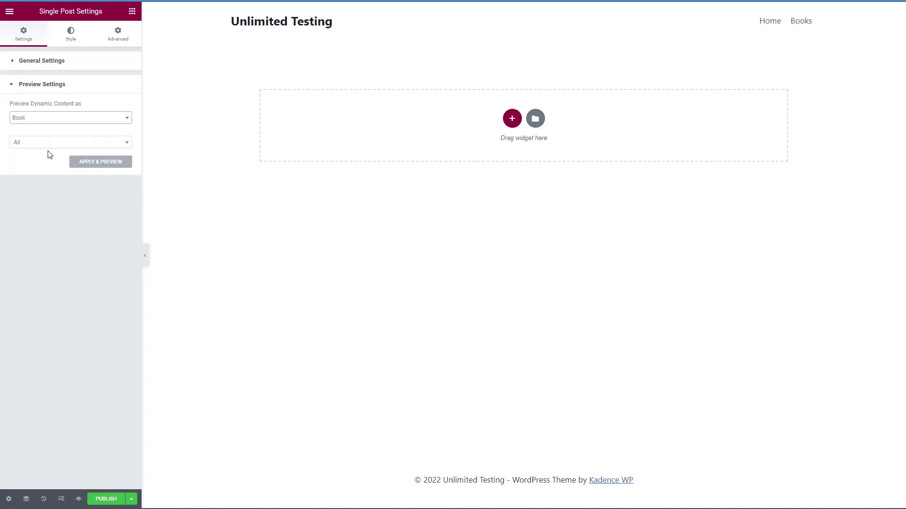
pyautogui.click(51, 143)
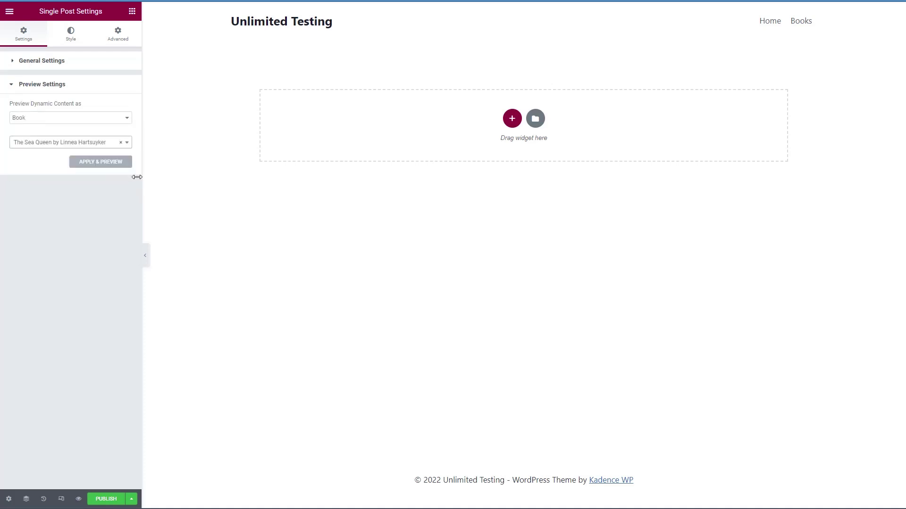
pyautogui.click(102, 163)
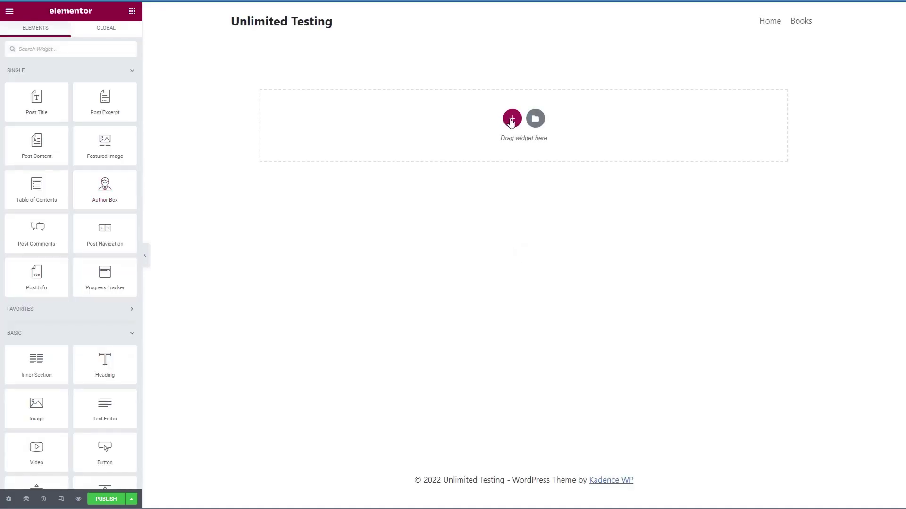
# Step: Add a one-column section holding a Featured Image sized Medium 300 x 300
pyautogui.click(511, 118)
pyautogui.click(386, 142)
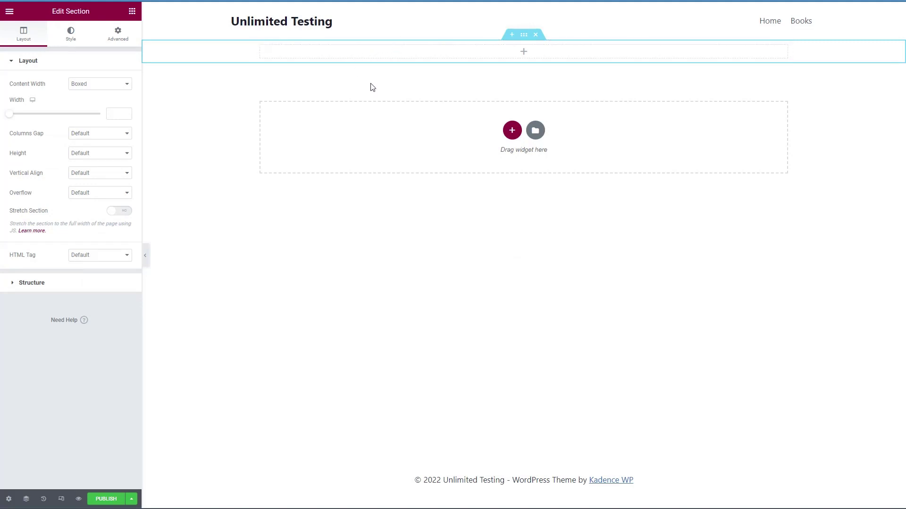
pyautogui.click(523, 53)
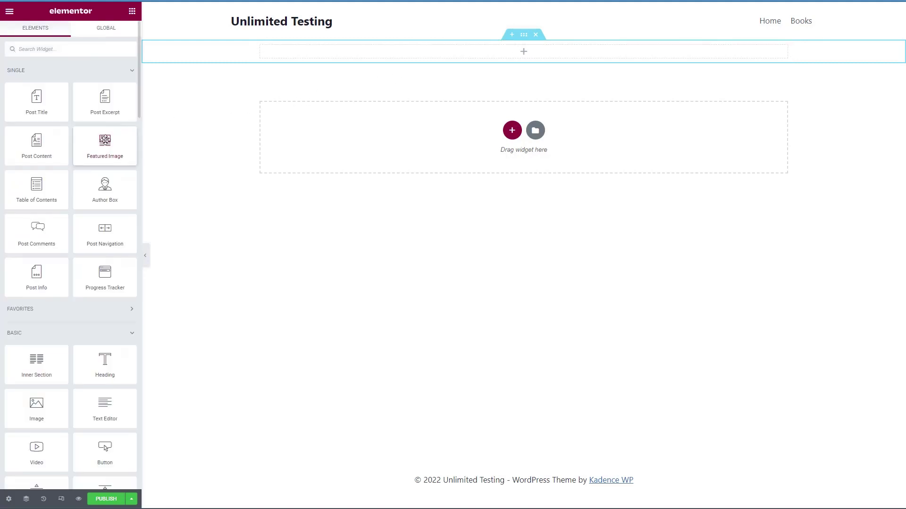
pyautogui.moveTo(105, 141); pyautogui.dragTo(497, 49)
pyautogui.click(90, 115)
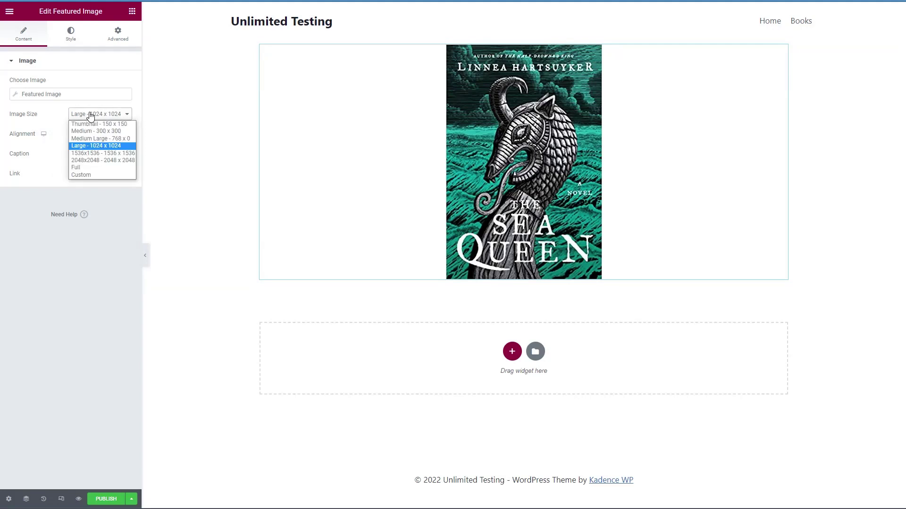
pyautogui.click(80, 130)
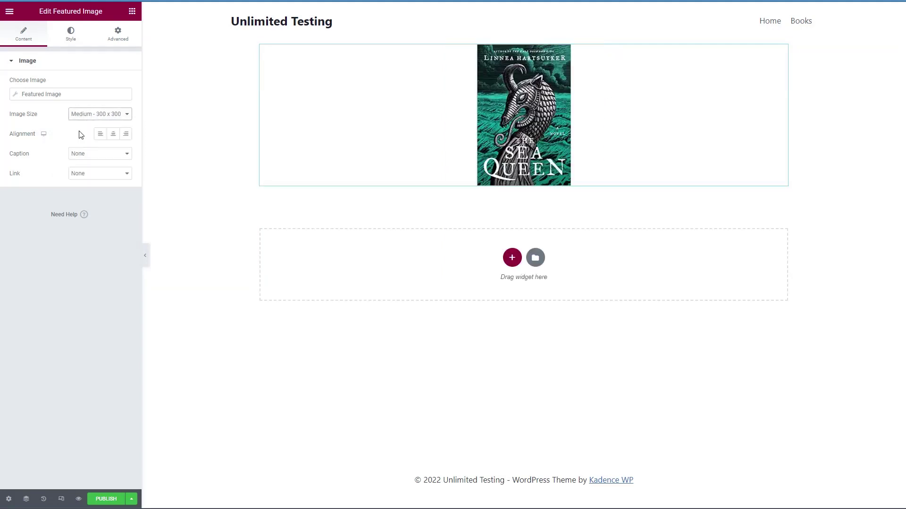
# Step: Centre the featured image and link it to the Post URL dynamic tag
pyautogui.click(113, 135)
pyautogui.click(81, 176)
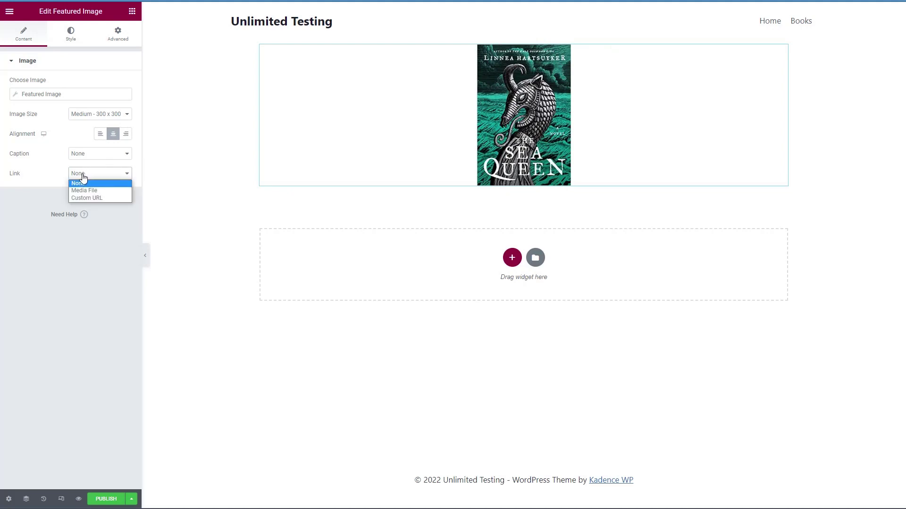
pyautogui.click(79, 197)
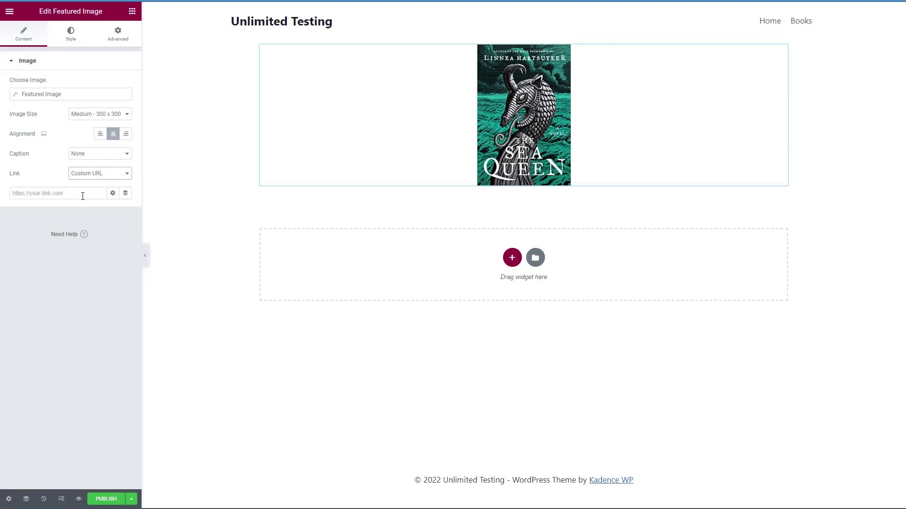
pyautogui.click(125, 194)
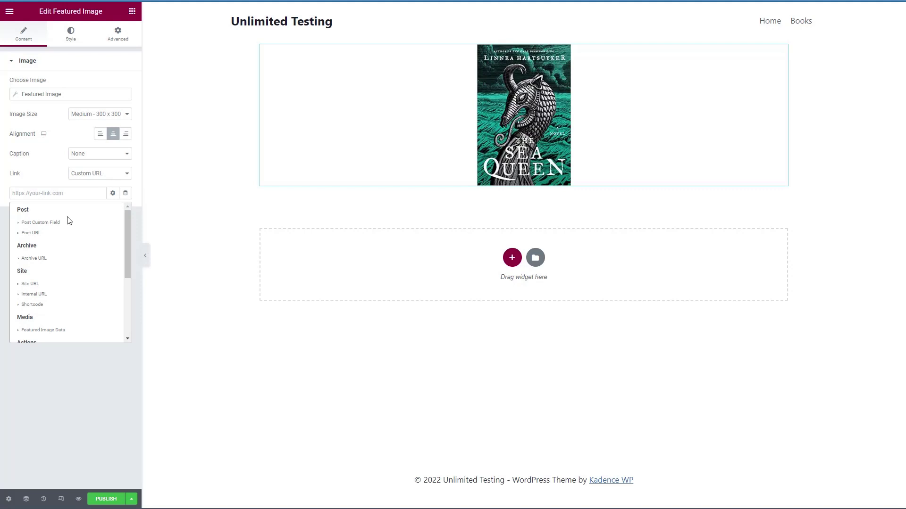
pyautogui.click(32, 233)
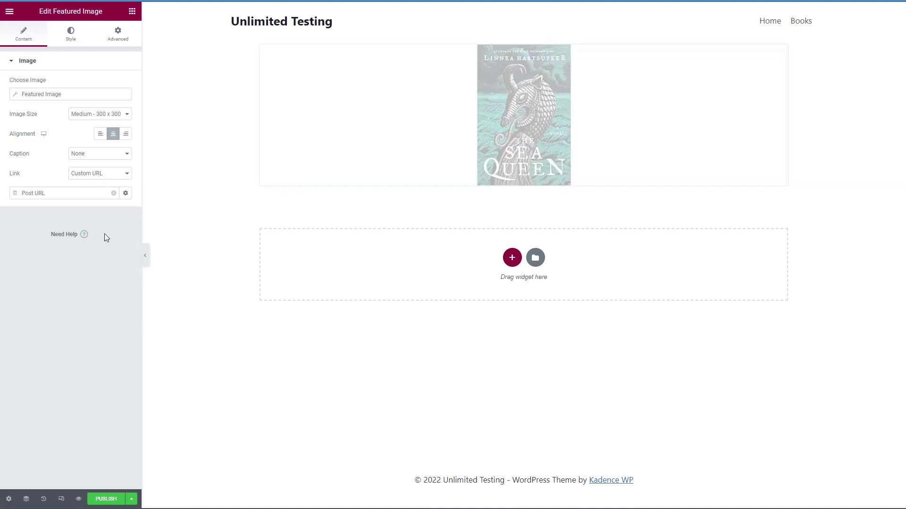
pyautogui.click(133, 12)
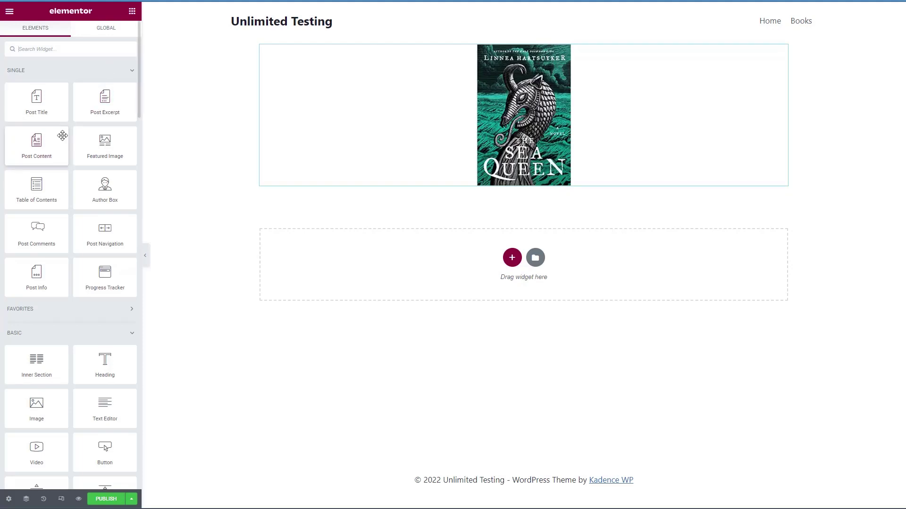
# Step: Add the post title below the cover as a Medium-size H2 heading
pyautogui.moveTo(54, 116); pyautogui.dragTo(511, 189)
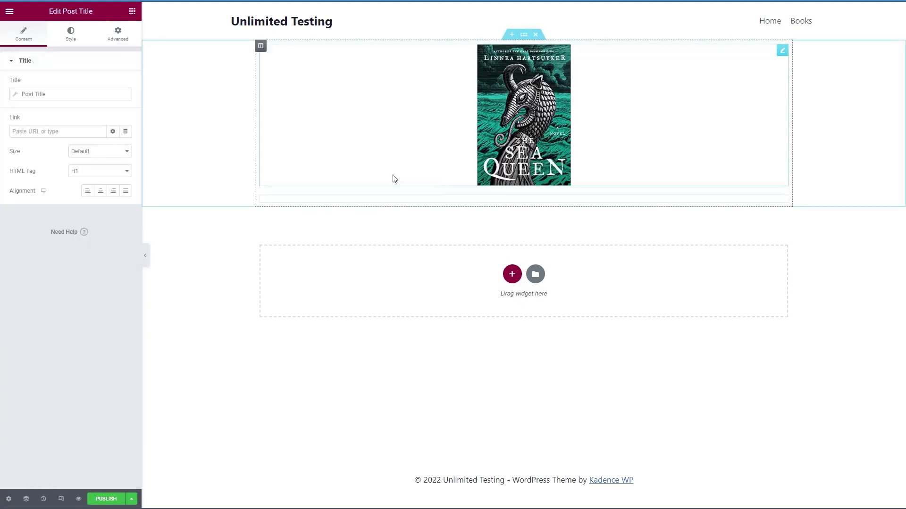
pyautogui.click(96, 173)
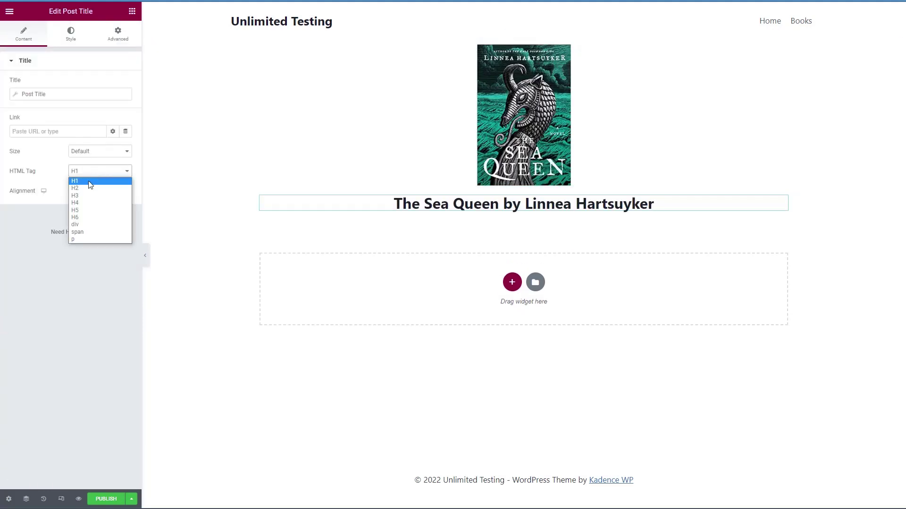
pyautogui.click(88, 188)
pyautogui.click(103, 151)
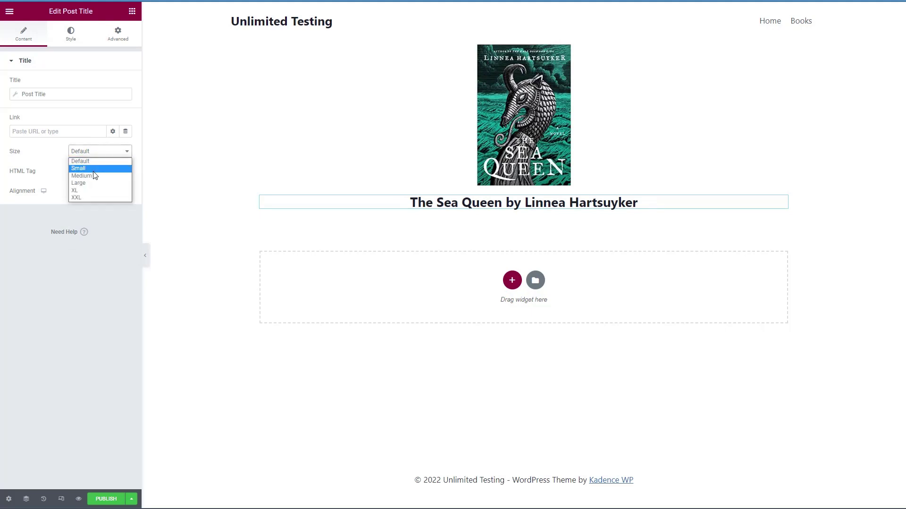
pyautogui.click(93, 176)
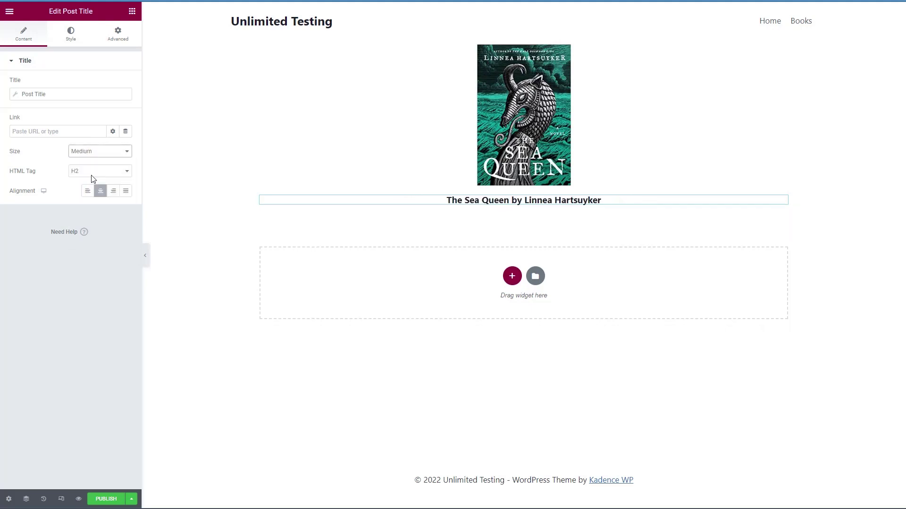
pyautogui.click(132, 13)
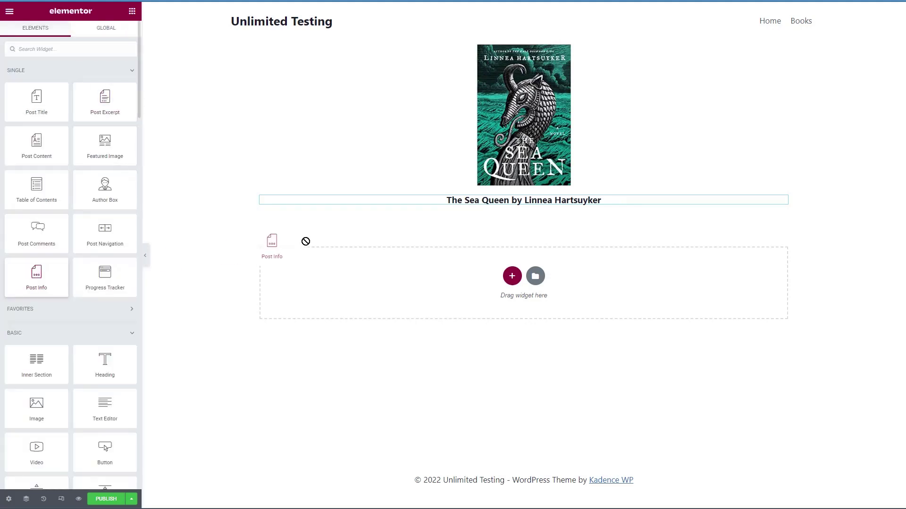
# Step: Add a centred Post Info line beneath the title, without the comments entry
pyautogui.moveTo(306, 241); pyautogui.dragTo(479, 203)
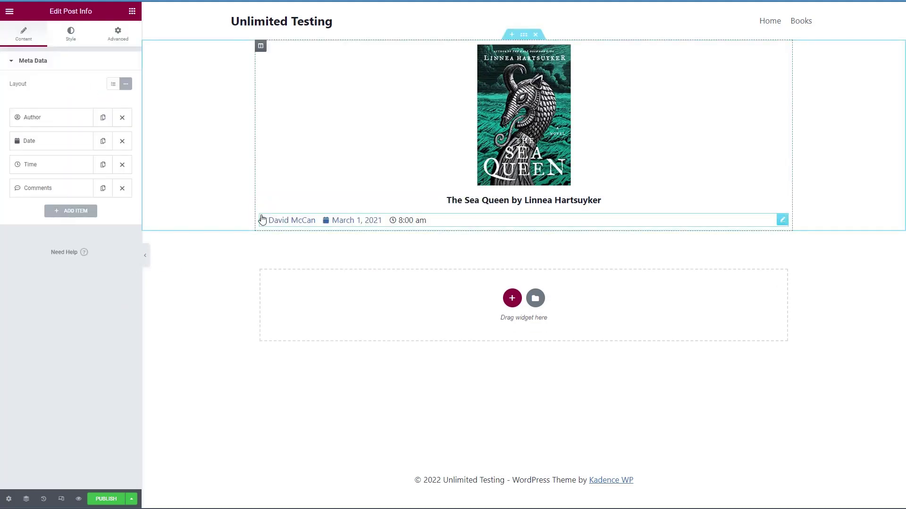
pyautogui.click(122, 188)
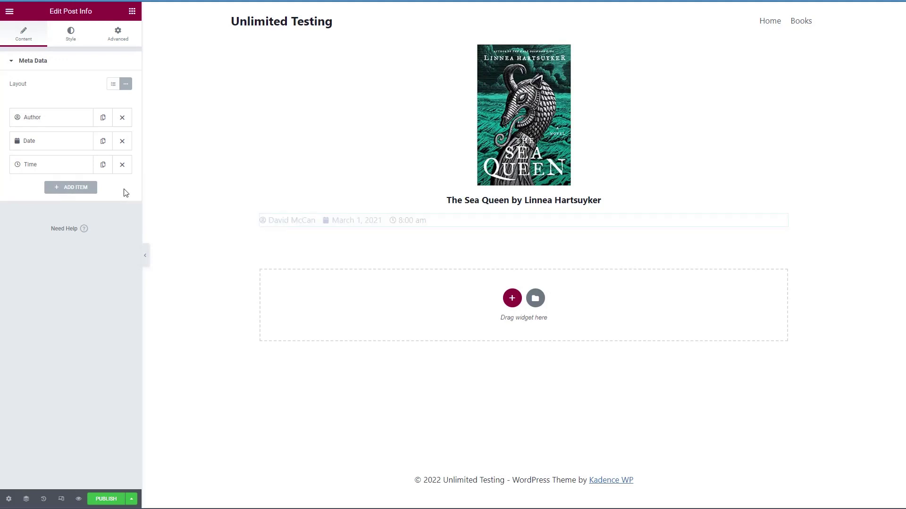
pyautogui.click(70, 33)
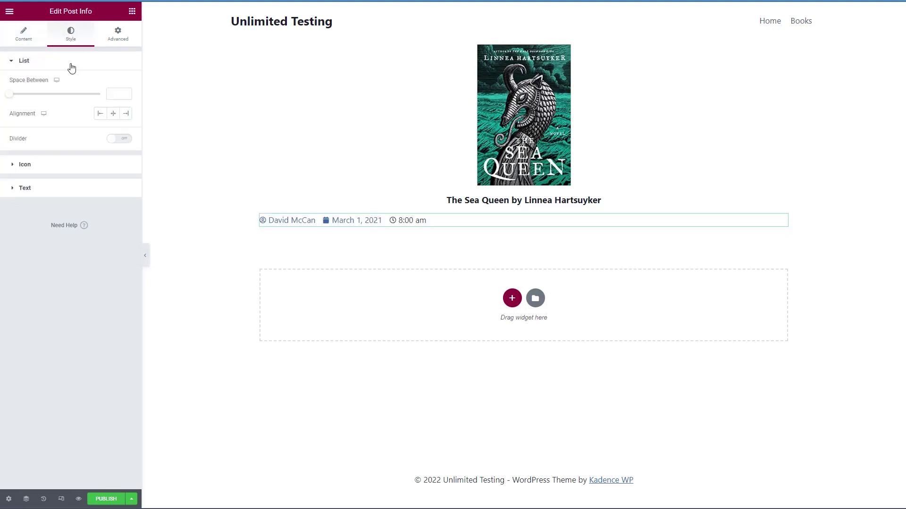
pyautogui.click(114, 116)
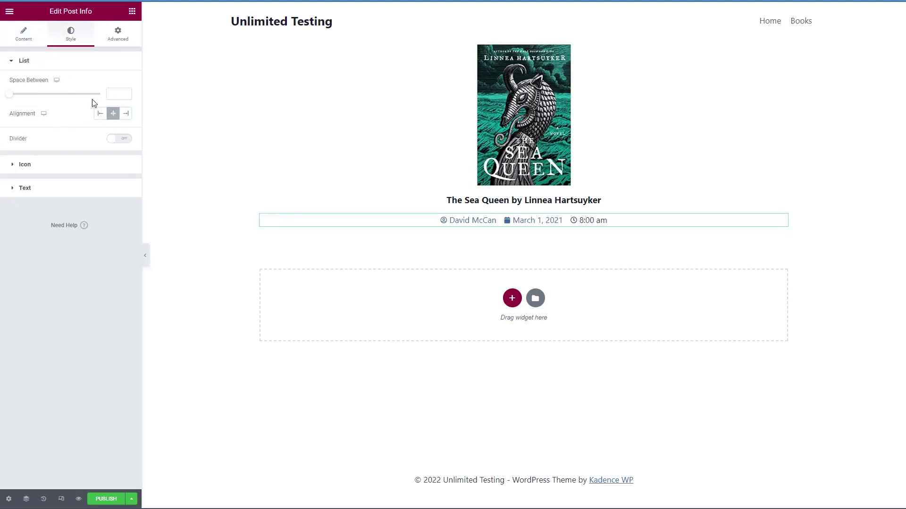
pyautogui.click(24, 35)
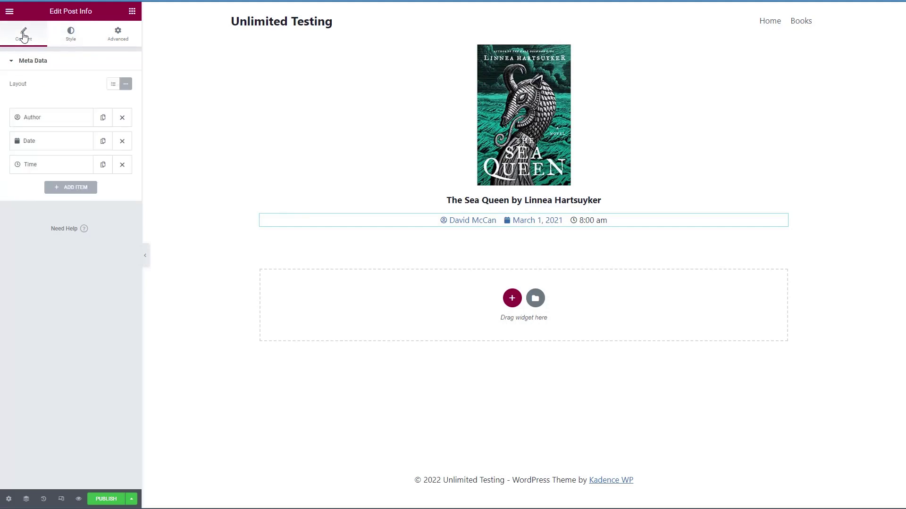
# Step: Add a Terms item to Post Info showing the book's Characteristics taxonomy
pyautogui.click(67, 187)
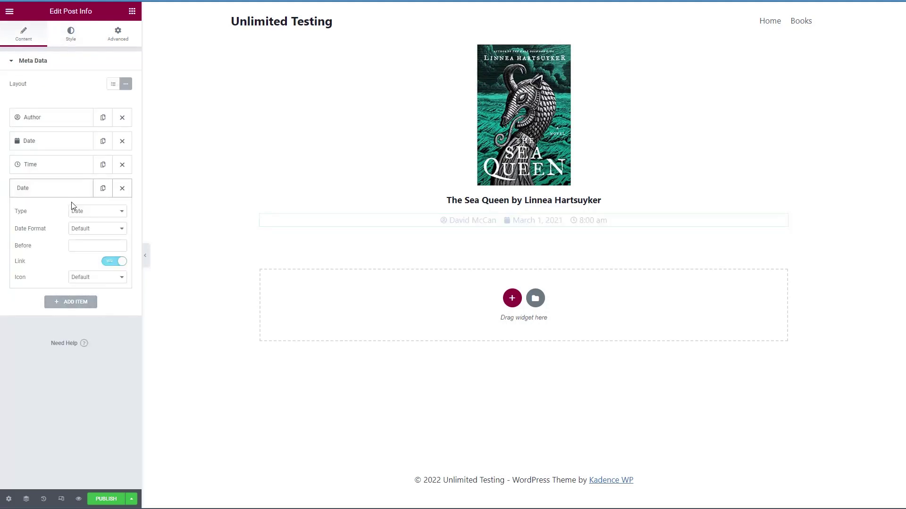
pyautogui.click(101, 214)
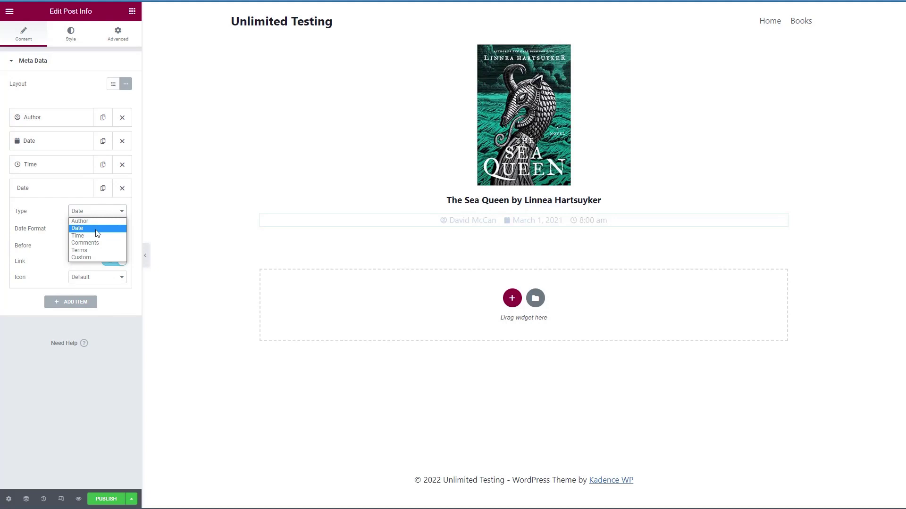
pyautogui.click(76, 251)
pyautogui.click(79, 239)
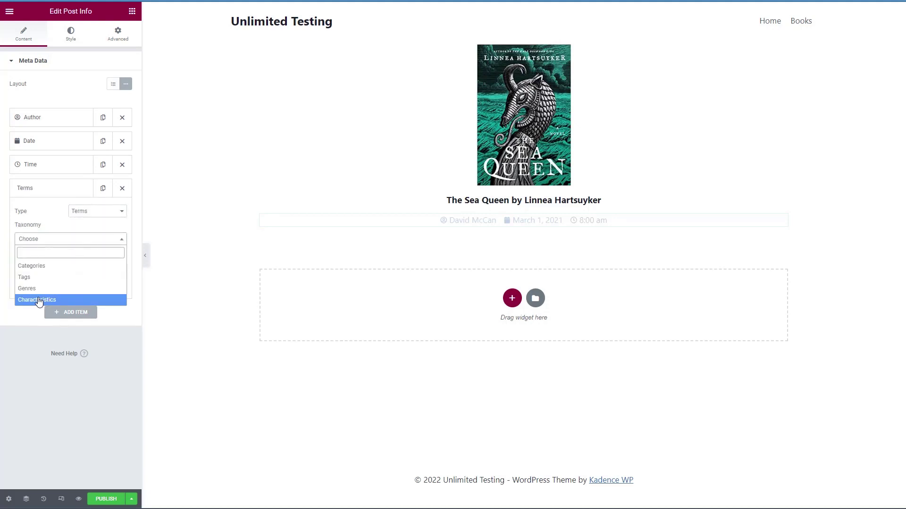
pyautogui.click(41, 299)
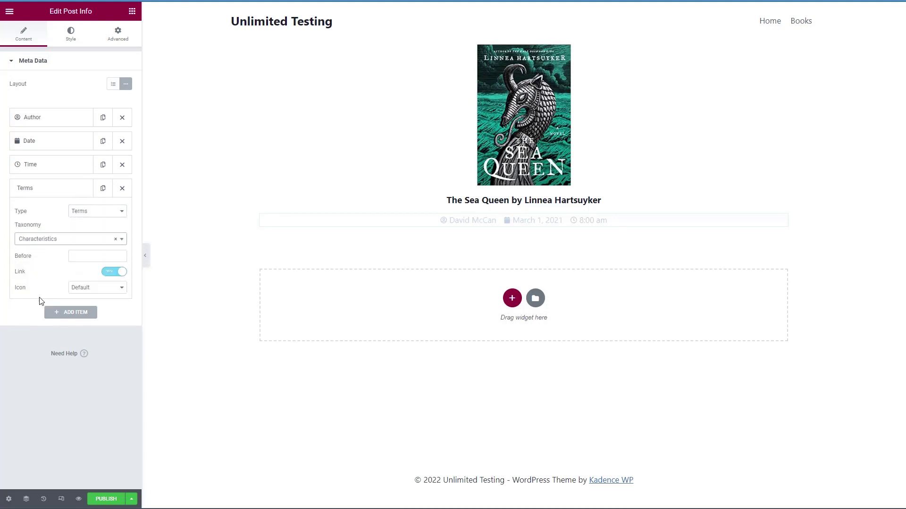
# Step: Give the Terms item a custom heart icon from the Icon Library and remove the Time item
pyautogui.click(96, 291)
pyautogui.click(81, 307)
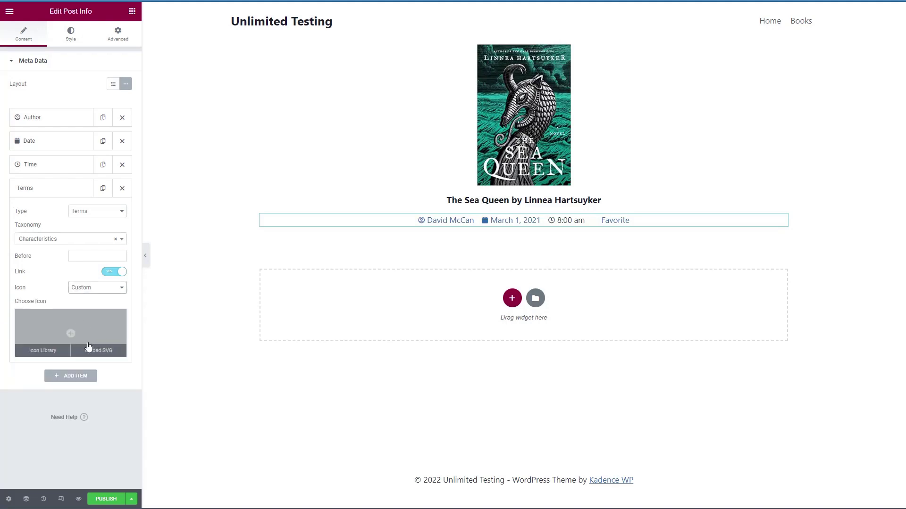
pyautogui.click(43, 349)
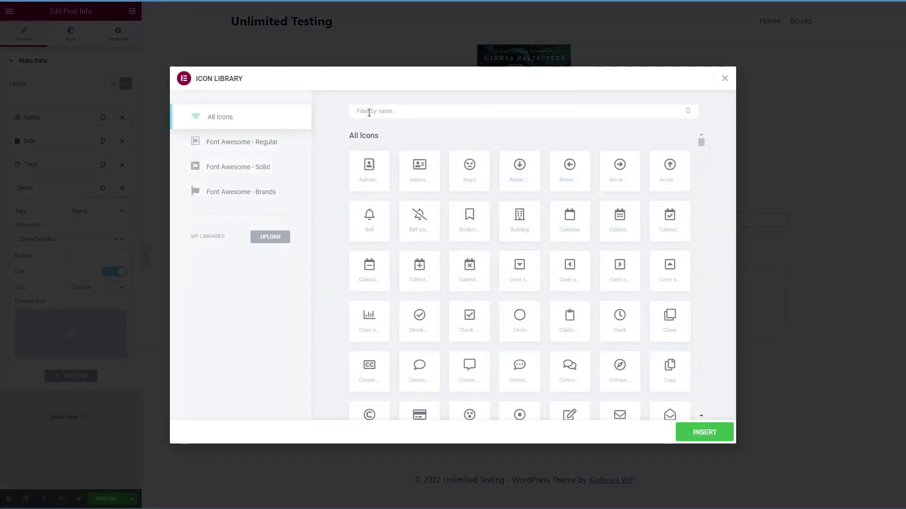
pyautogui.click(369, 112)
pyautogui.write('heart')
pyautogui.click(420, 171)
pyautogui.click(701, 431)
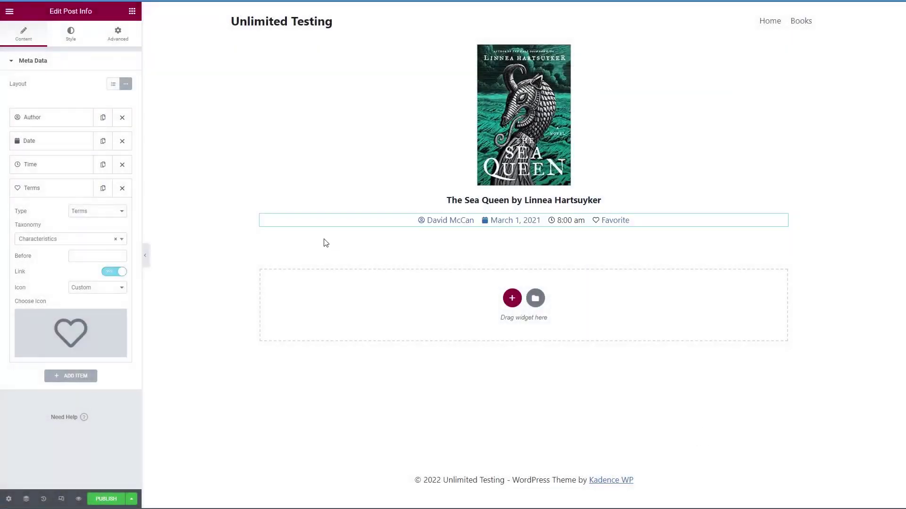
pyautogui.click(122, 165)
# Step: Add a Post Excerpt below the post info with Excerpt Length set to 22
pyautogui.click(132, 11)
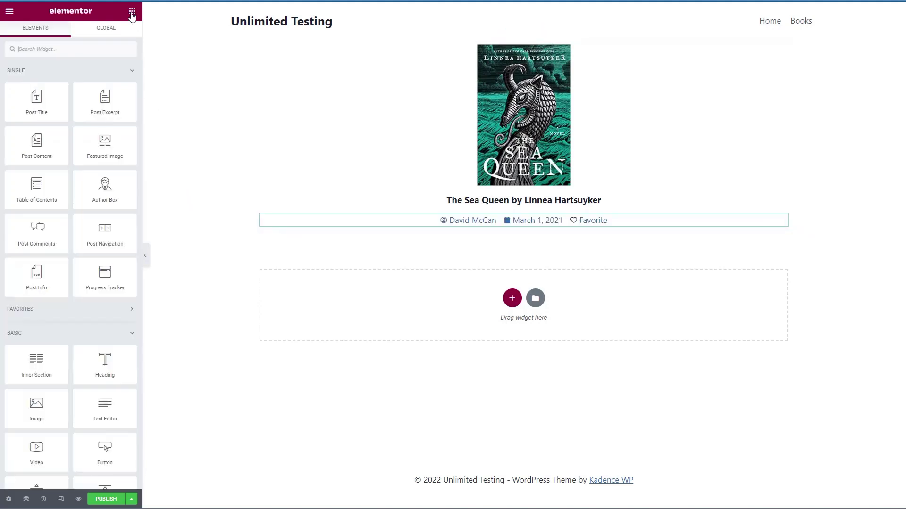
pyautogui.moveTo(82, 116); pyautogui.dragTo(502, 226)
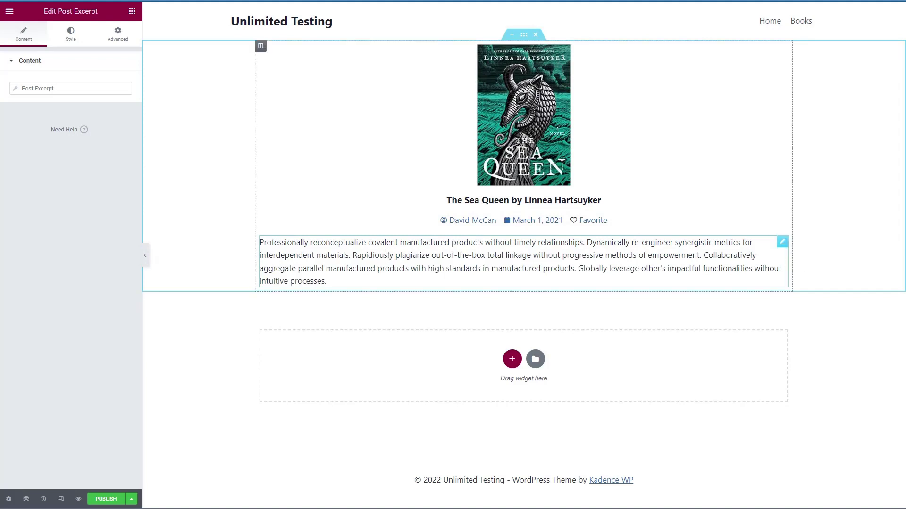
pyautogui.click(15, 88)
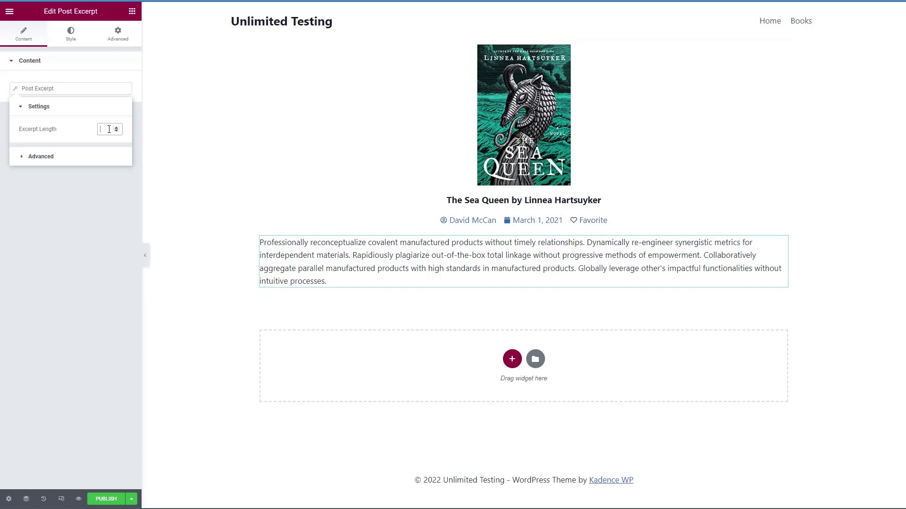
pyautogui.click(109, 130)
pyautogui.write('22')
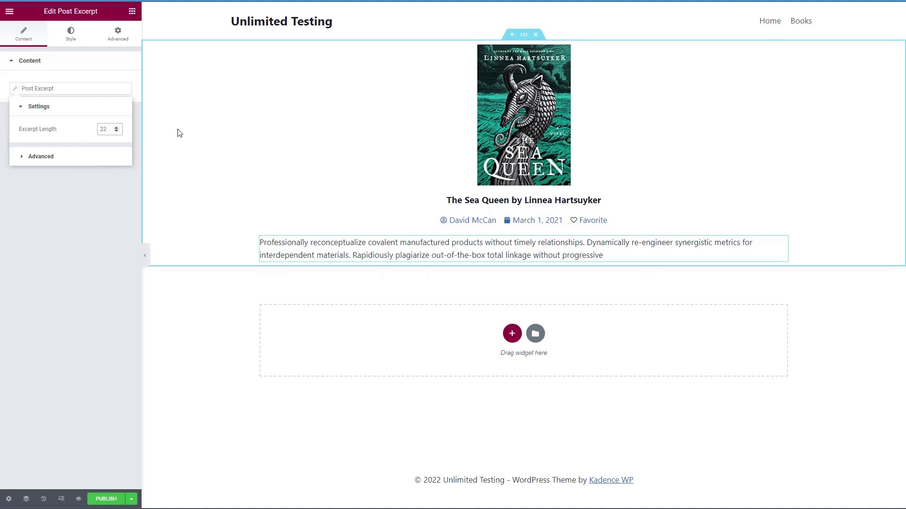
pyautogui.click(132, 11)
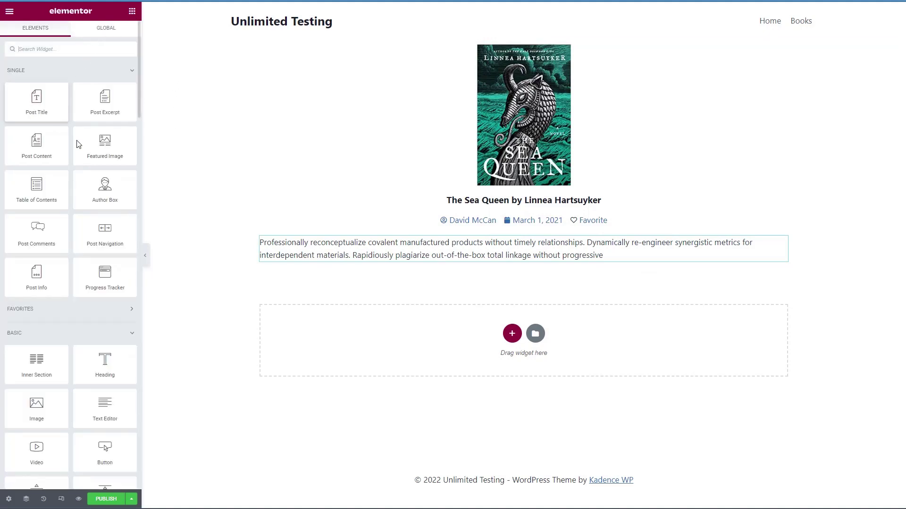
# Step: Add a two-column inner section with a 'Read more' button linked to the Post URL
pyautogui.moveTo(64, 360); pyautogui.dragTo(511, 264)
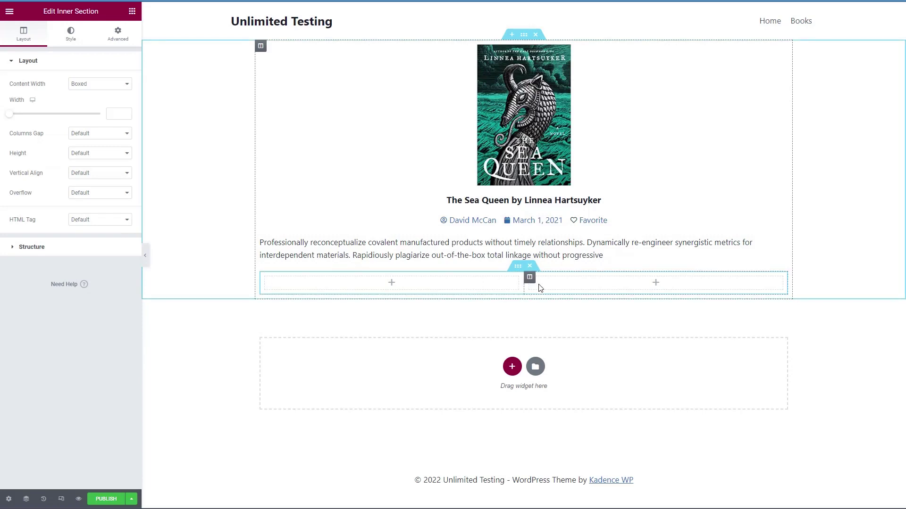
pyautogui.click(655, 284)
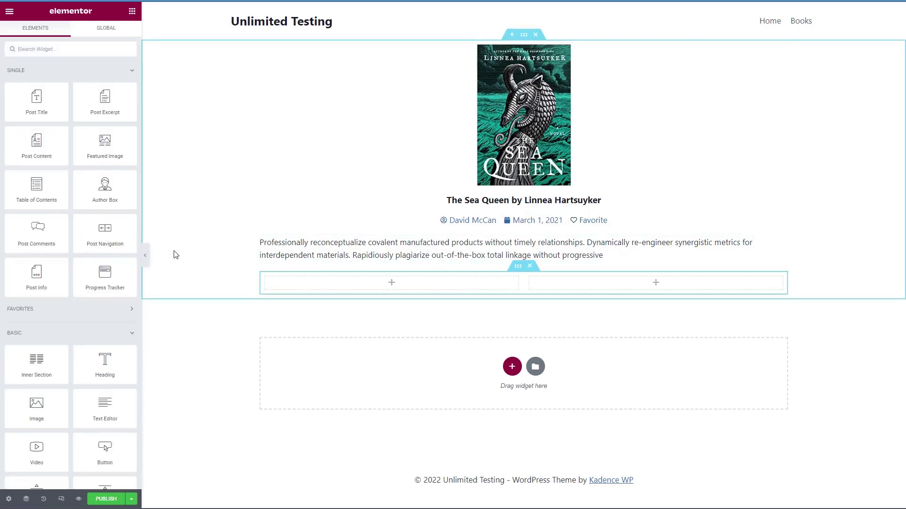
pyautogui.moveTo(110, 445); pyautogui.dragTo(618, 284)
pyautogui.tripleClick(94, 103)
pyautogui.write('Read more')
pyautogui.click(124, 134)
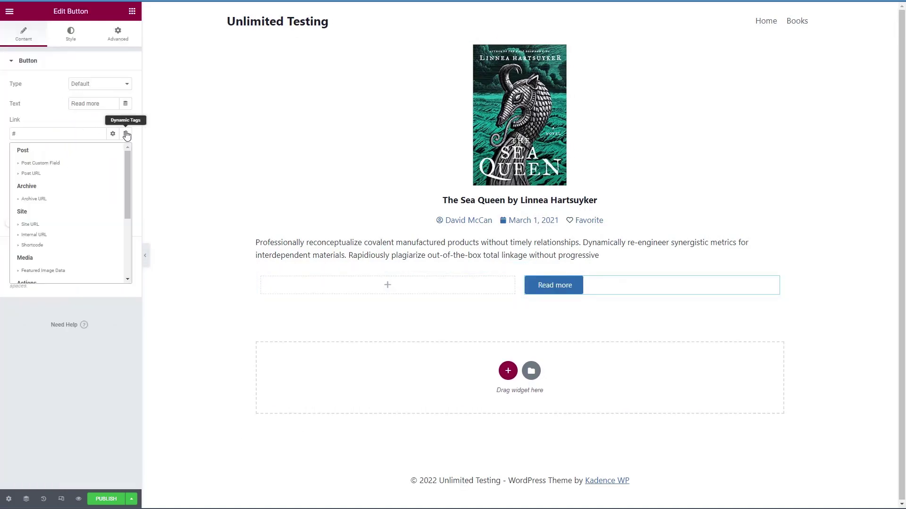
pyautogui.click(37, 174)
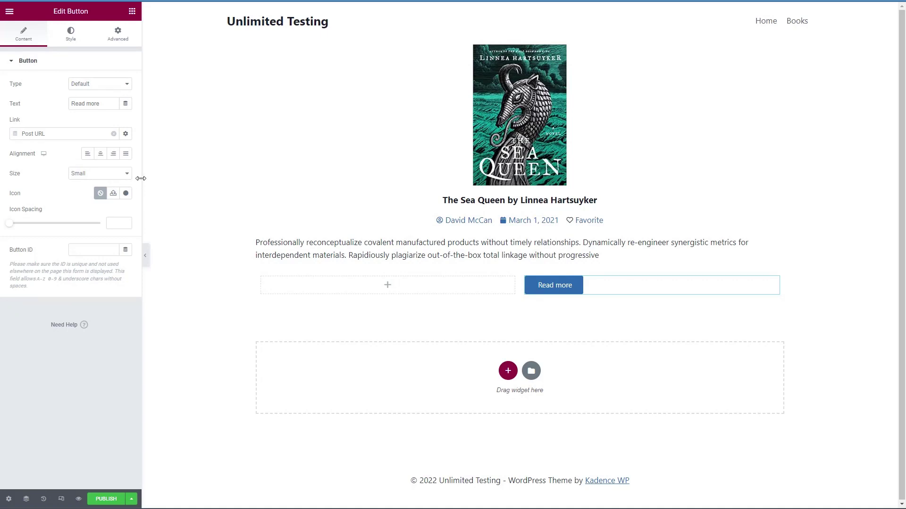
pyautogui.click(132, 11)
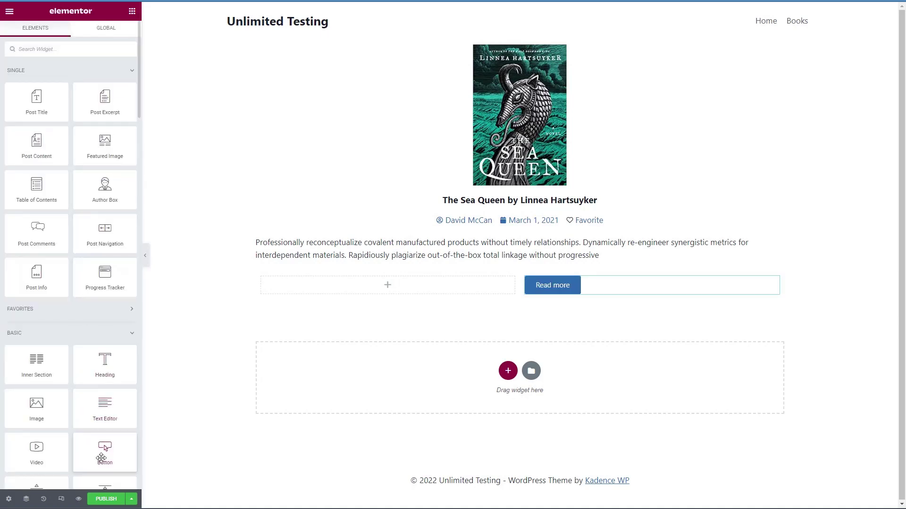
# Step: Add a right-aligned 'Author's Website' button linked to the Author's Website ACF URL field
pyautogui.moveTo(102, 457); pyautogui.dragTo(390, 291)
pyautogui.click(114, 154)
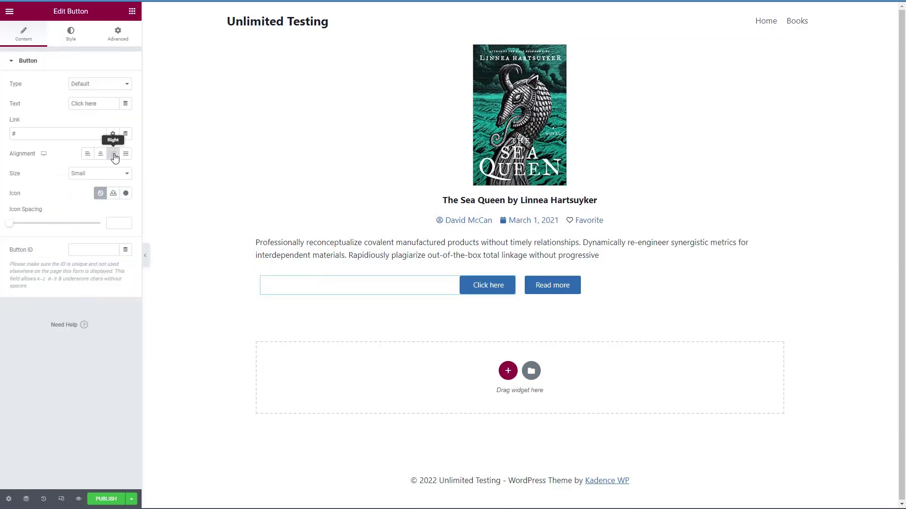
pyautogui.moveTo(100, 104); pyautogui.dragTo(53, 108)
pyautogui.write("Author's Website")
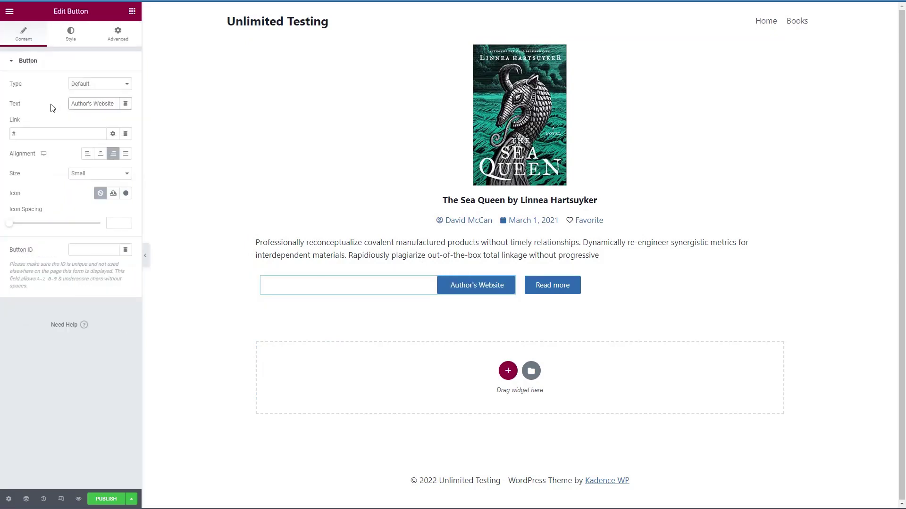
pyautogui.click(127, 136)
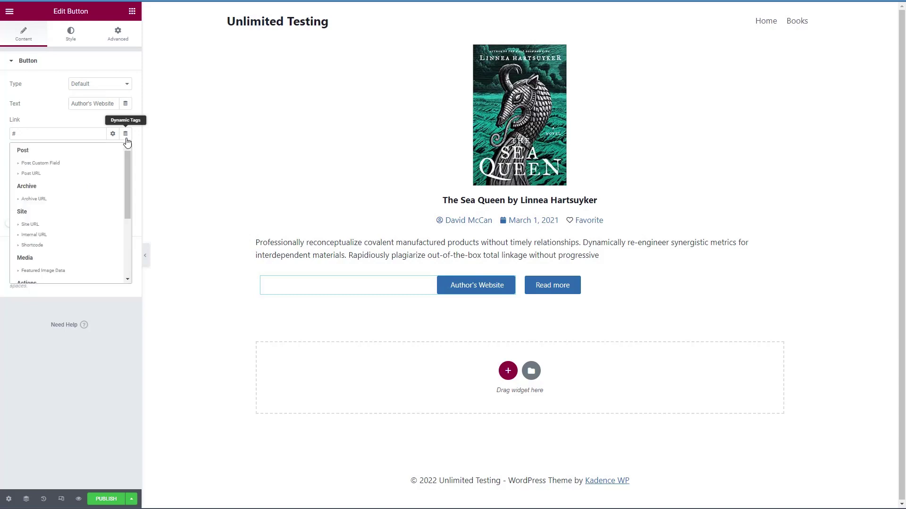
pyautogui.moveTo(126, 165); pyautogui.dragTo(121, 244)
pyautogui.click(36, 275)
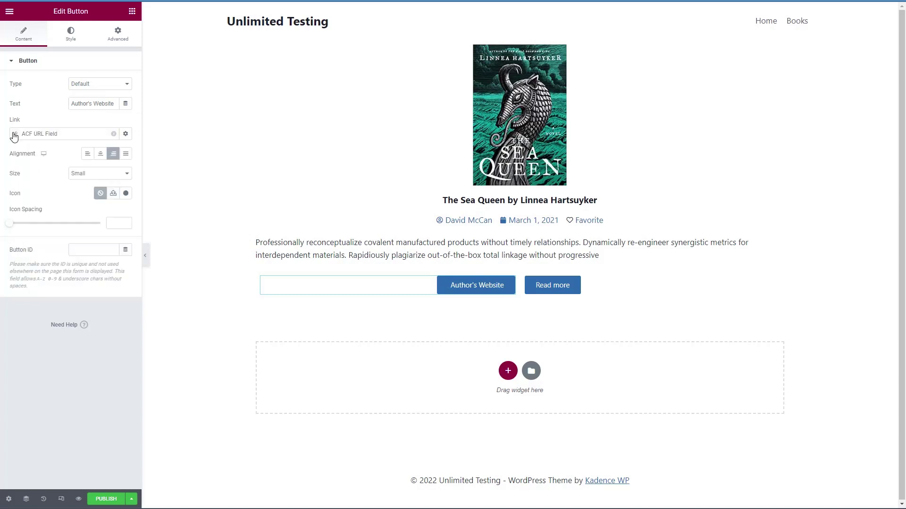
pyautogui.click(81, 176)
pyautogui.click(79, 192)
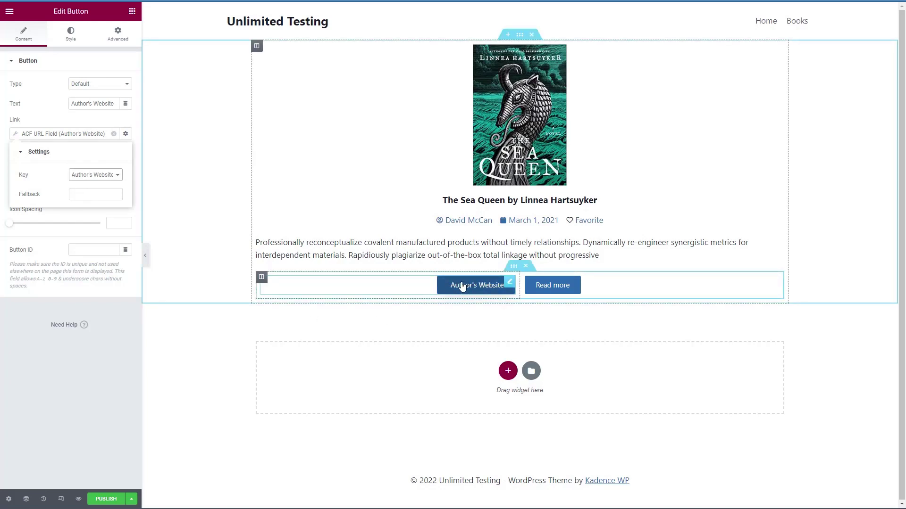
# Step: Give the book card column a classic near-white #F8F8FC background
pyautogui.click(257, 46)
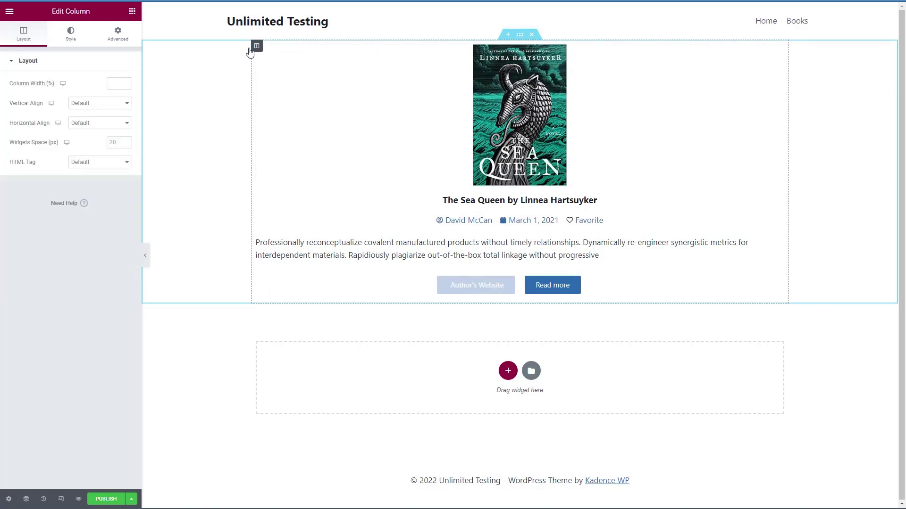
pyautogui.click(71, 33)
pyautogui.click(100, 105)
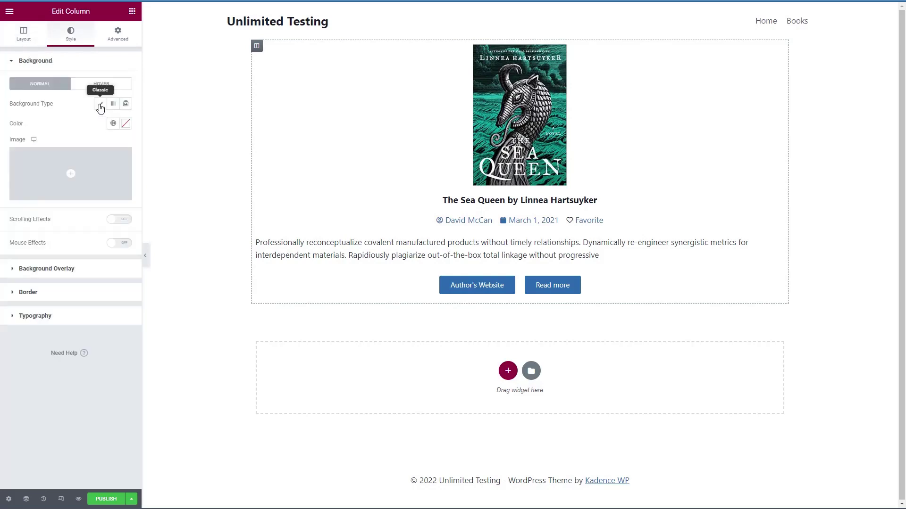
pyautogui.click(126, 123)
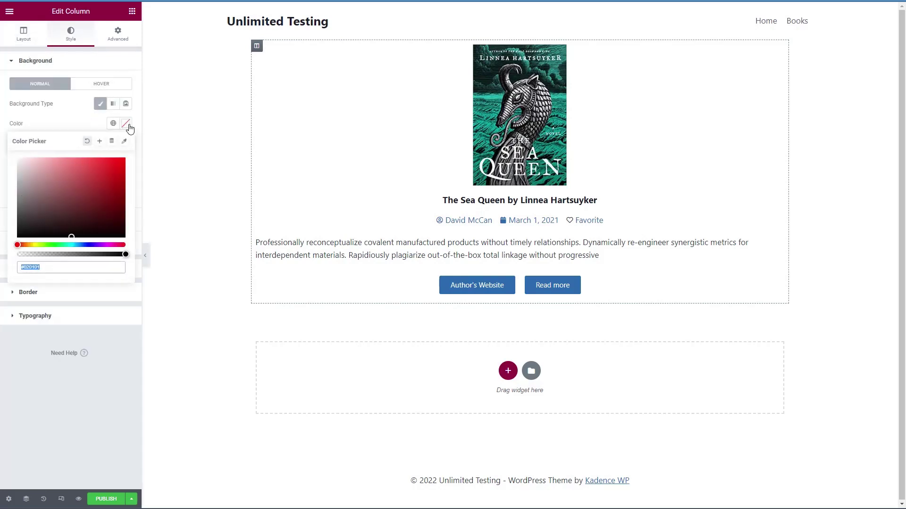
pyautogui.click(86, 245)
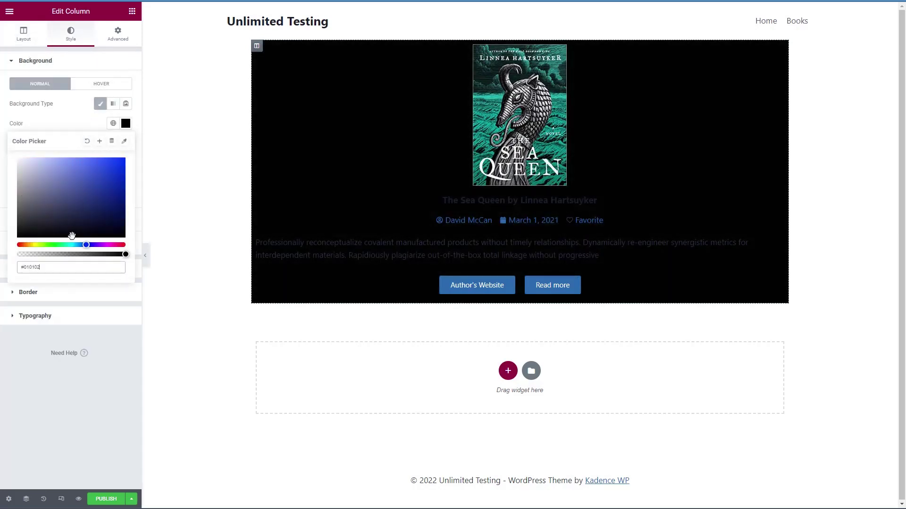
pyautogui.click(62, 226)
pyautogui.moveTo(53, 216); pyautogui.dragTo(18, 159)
# Step: Give the column a solid 2 px Accent-blue border and a 14 px corner radius
pyautogui.click(29, 293)
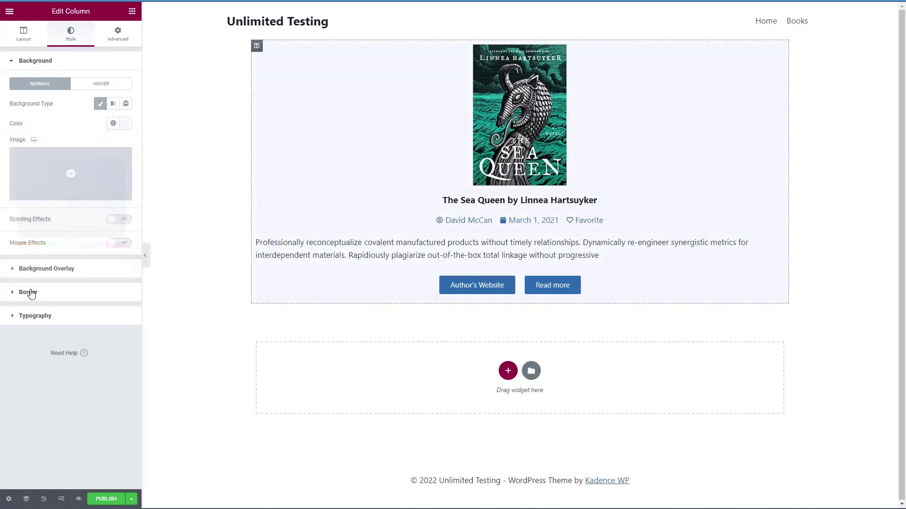
pyautogui.click(100, 151)
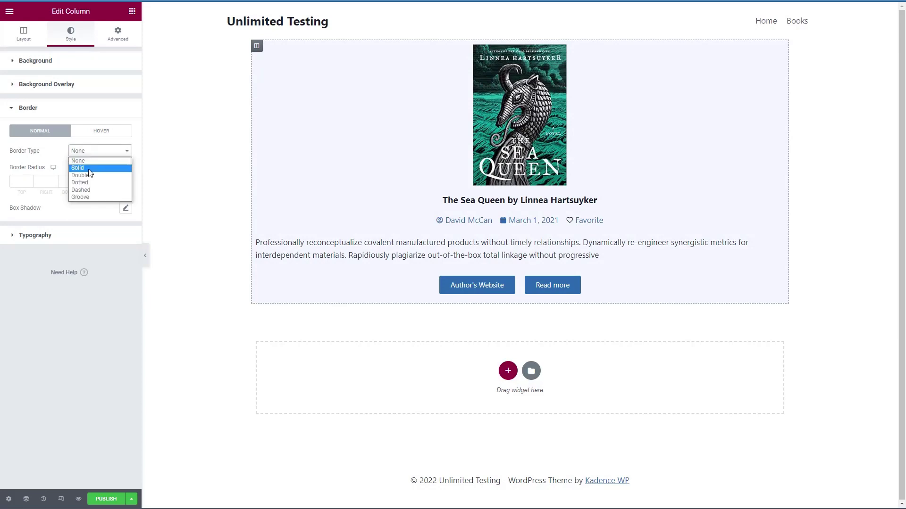
pyautogui.click(89, 173)
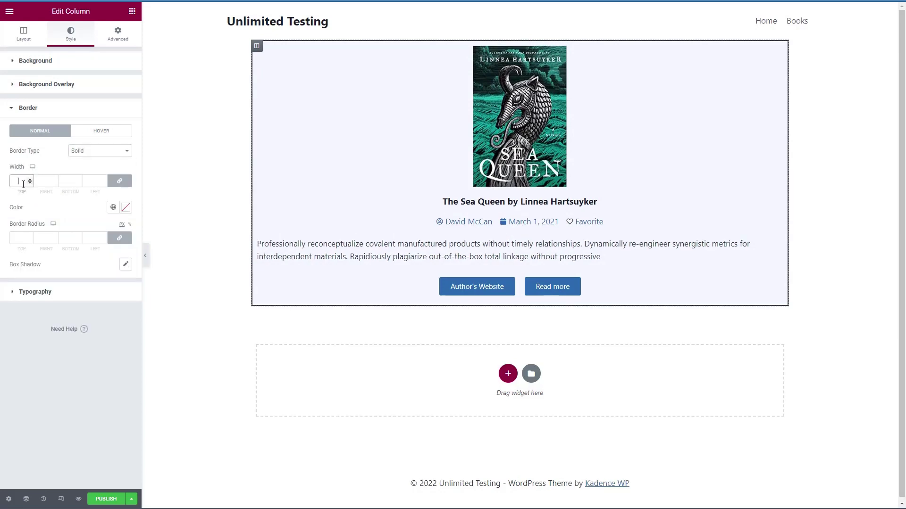
pyautogui.click(113, 207)
pyautogui.click(20, 319)
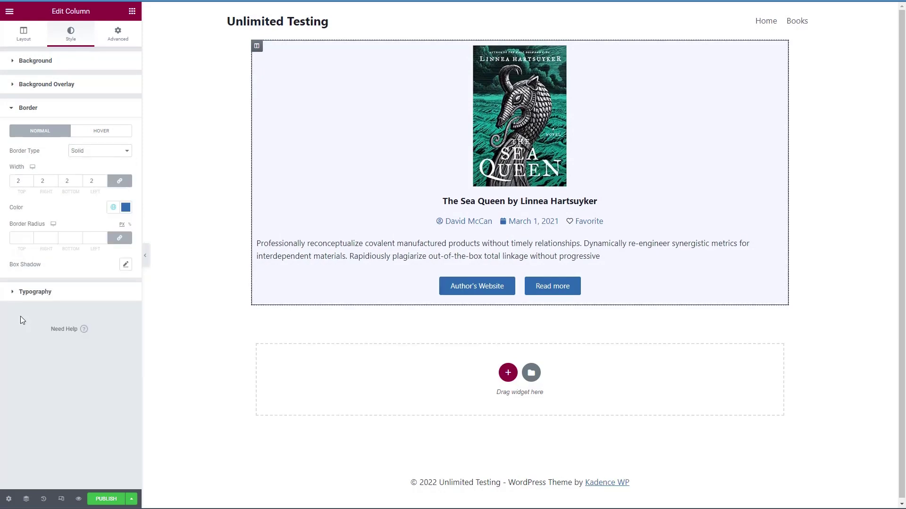
pyautogui.click(21, 237)
pyautogui.write('14')
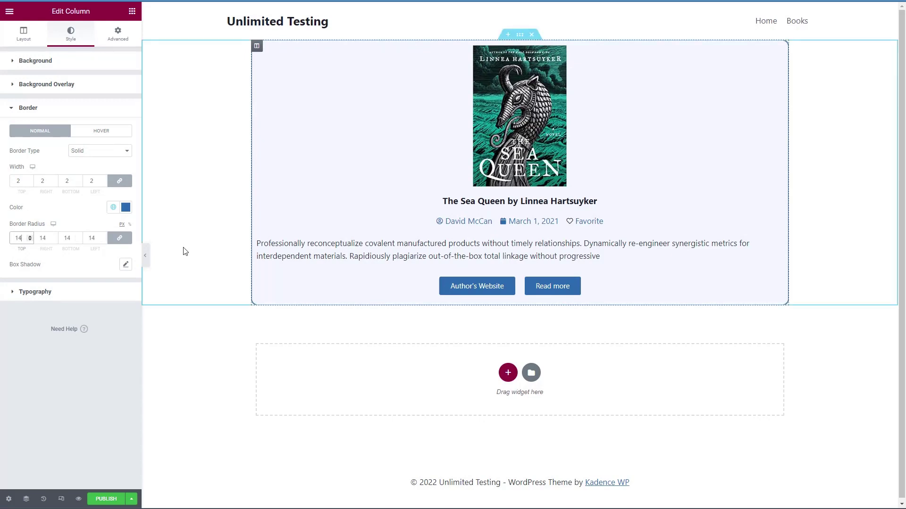
pyautogui.click(106, 499)
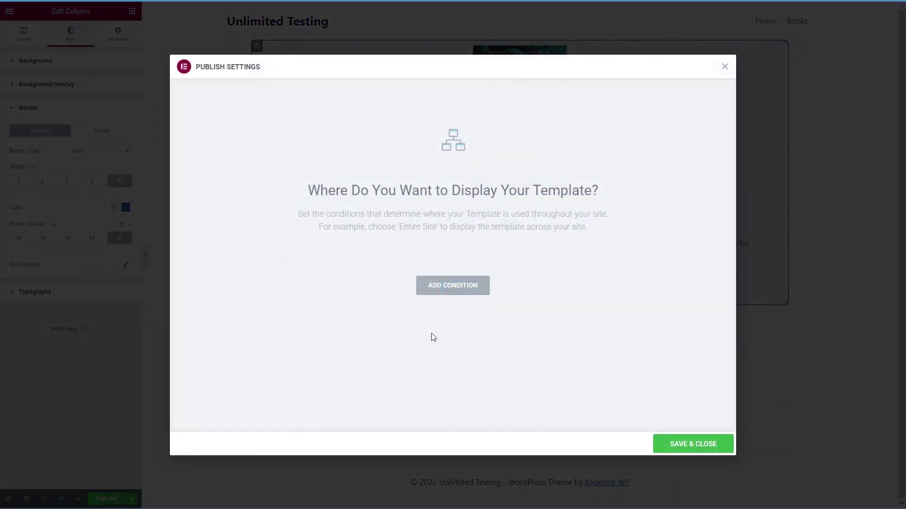
# Step: Publish the template live, rename it 'Single Book Item', and save the update
pyautogui.click(684, 446)
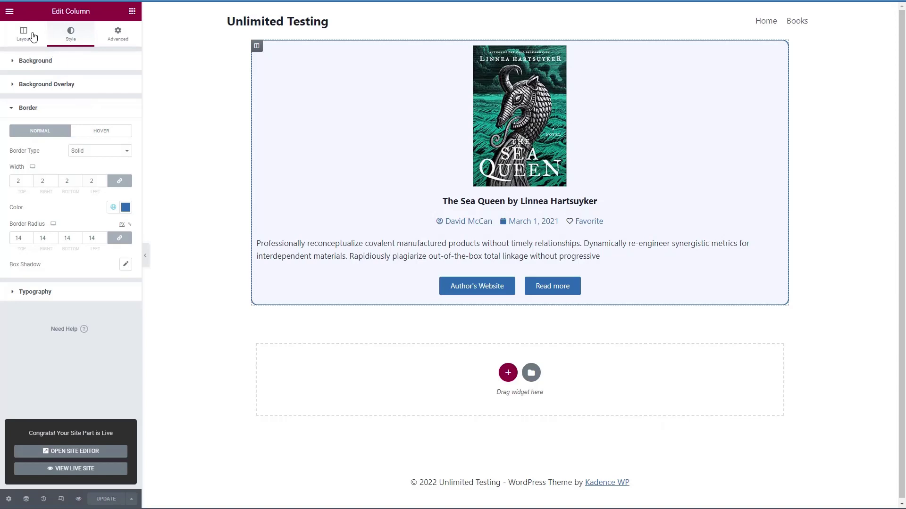
pyautogui.click(10, 14)
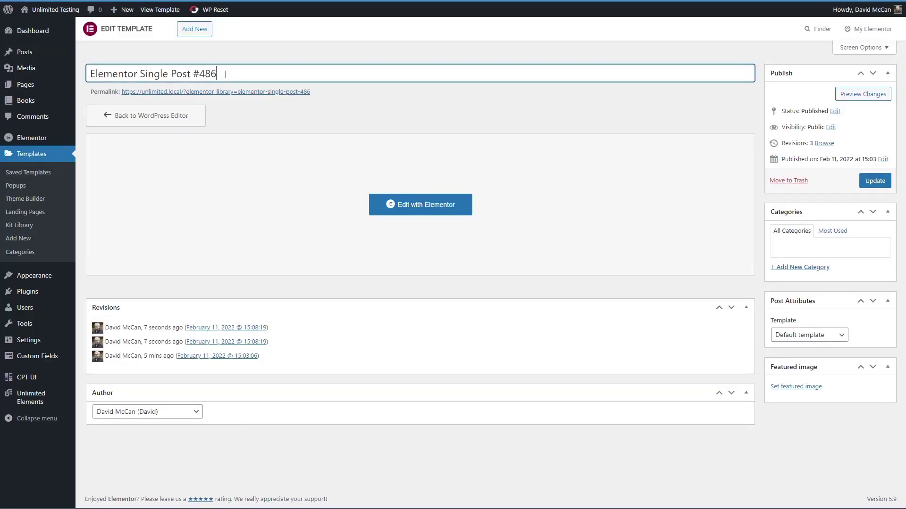
pyautogui.moveTo(217, 73); pyautogui.dragTo(87, 71)
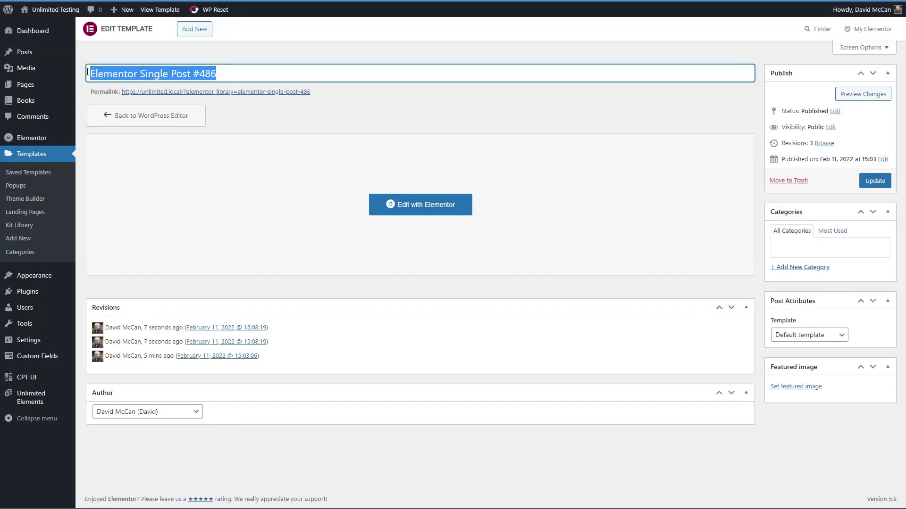
pyautogui.write('Single Book Item')
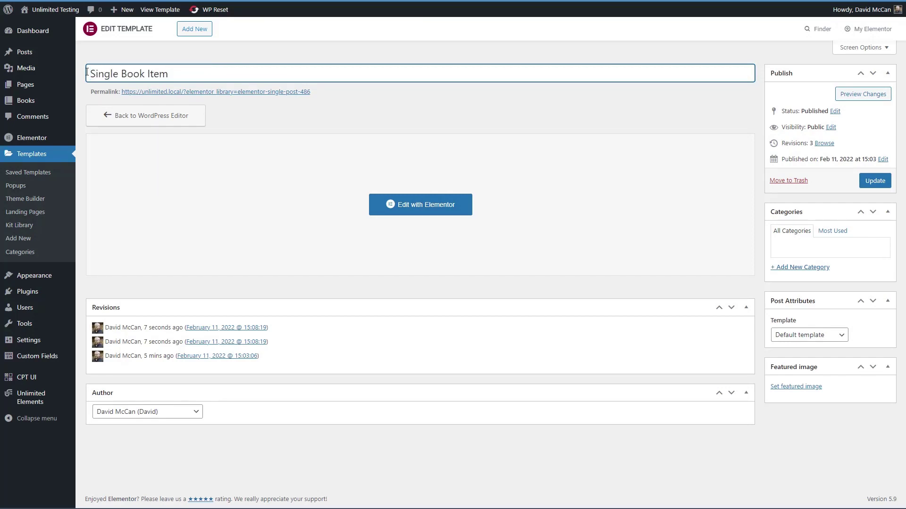
pyautogui.click(875, 181)
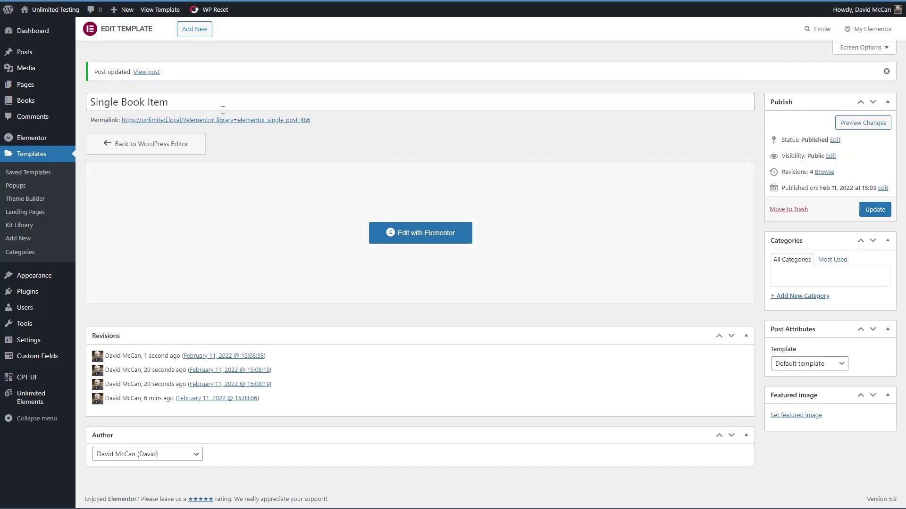
# Step: Start a new archive template with a one-column section that has a 70 px top margin
pyautogui.click(39, 203)
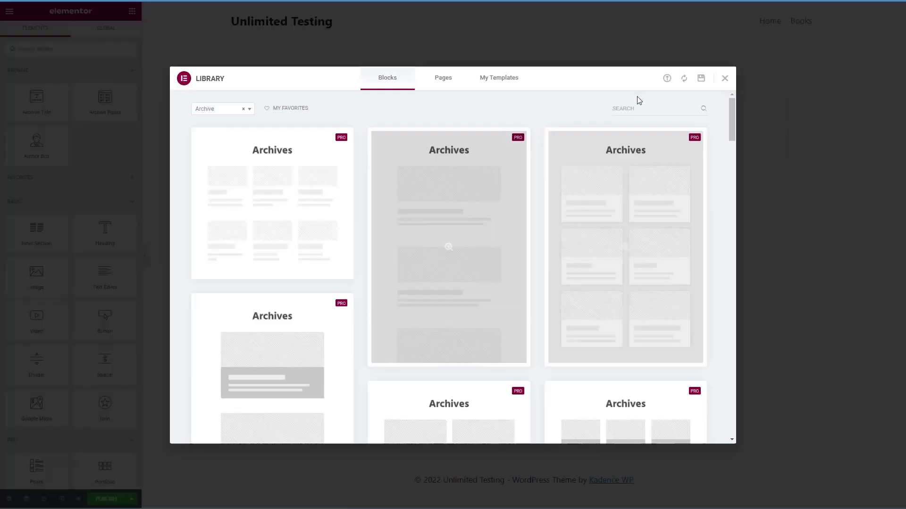
pyautogui.click(724, 78)
pyautogui.click(518, 124)
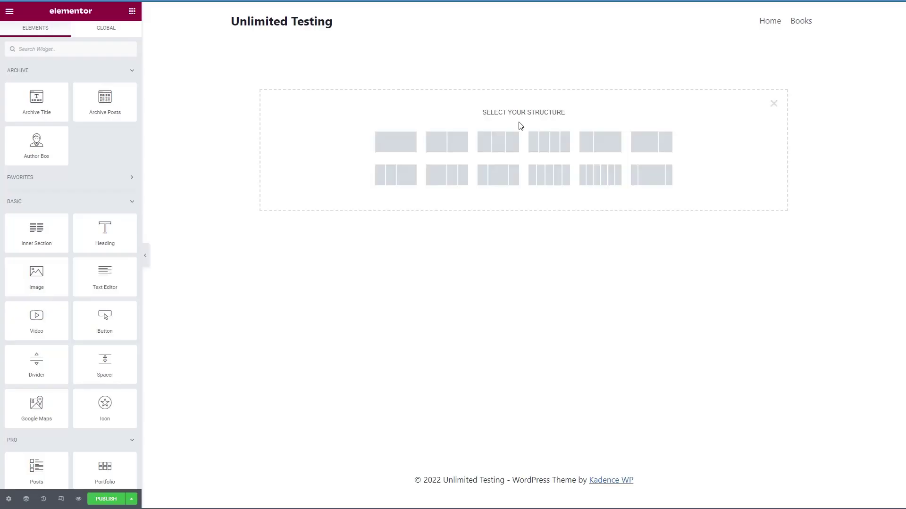
pyautogui.click(401, 141)
pyautogui.click(116, 38)
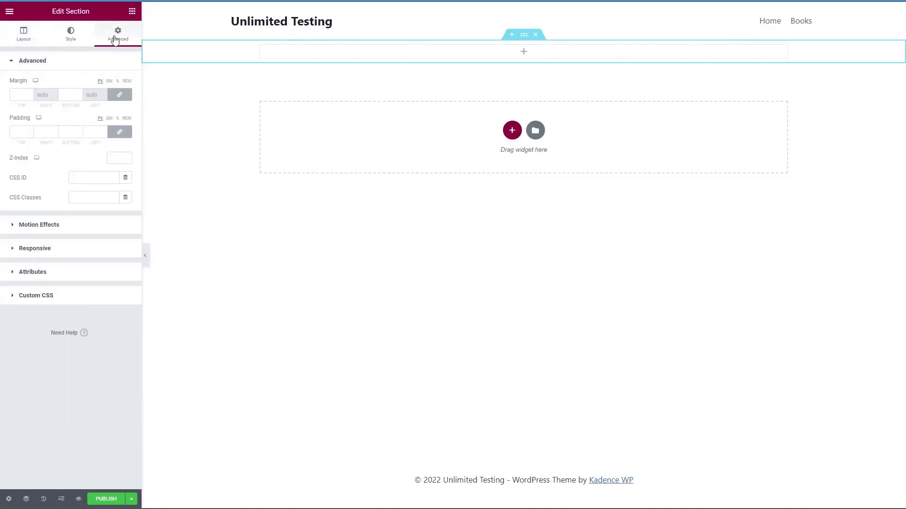
pyautogui.click(119, 94)
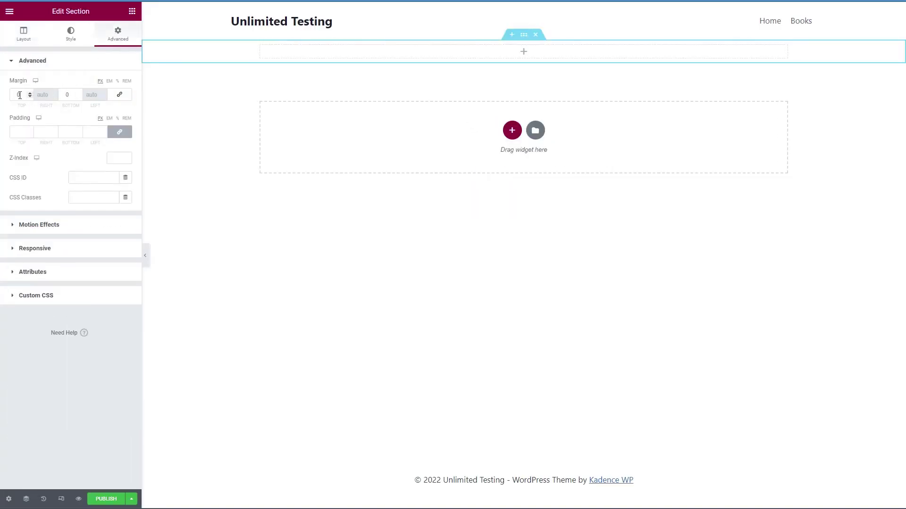
pyautogui.click(28, 93)
pyautogui.write('7')
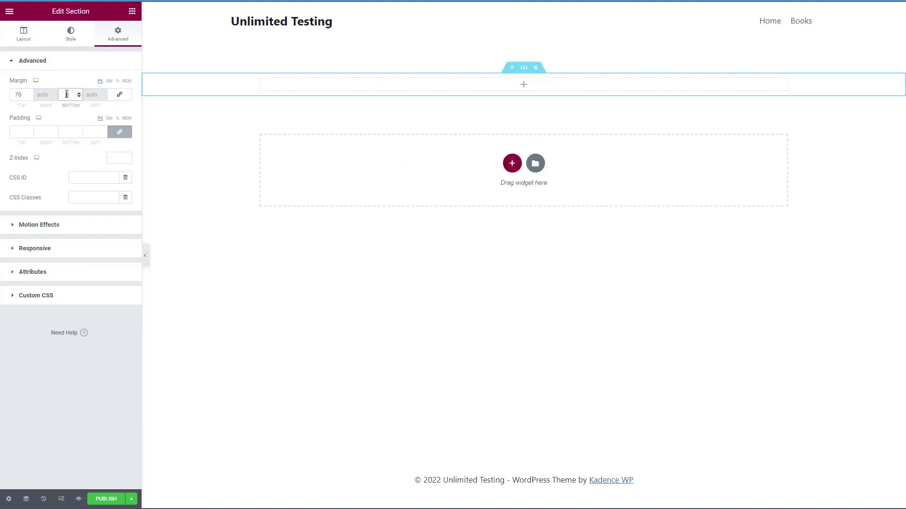
# Step: Add an H1 'Book Reviews' heading, an intro text block, and an empty one-column section below
pyautogui.click(132, 11)
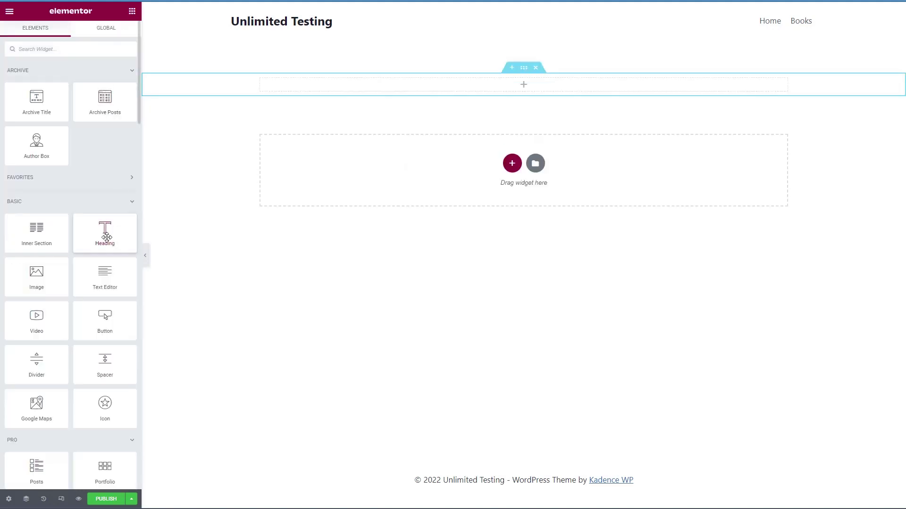
pyautogui.moveTo(106, 237); pyautogui.dragTo(380, 85)
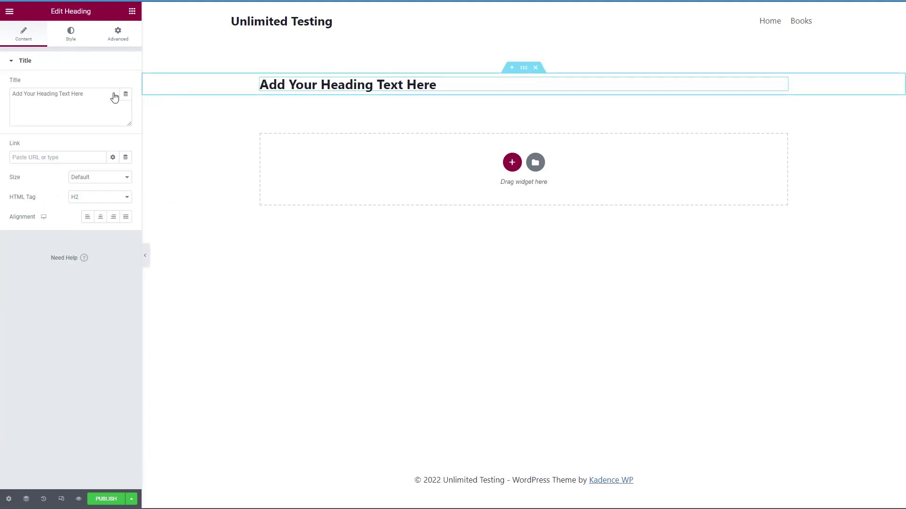
pyautogui.moveTo(85, 93); pyautogui.dragTo(10, 93)
pyautogui.write('Book Reviews')
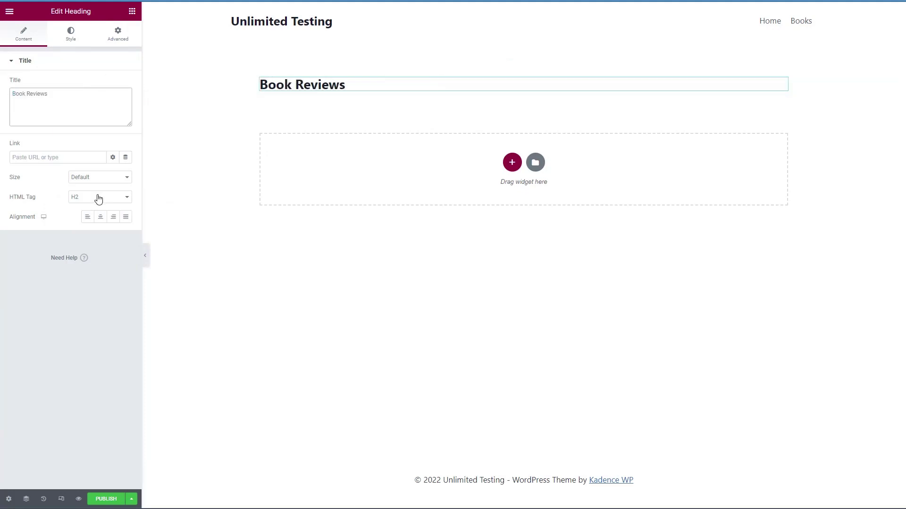
pyautogui.click(98, 198)
pyautogui.click(85, 204)
pyautogui.click(132, 11)
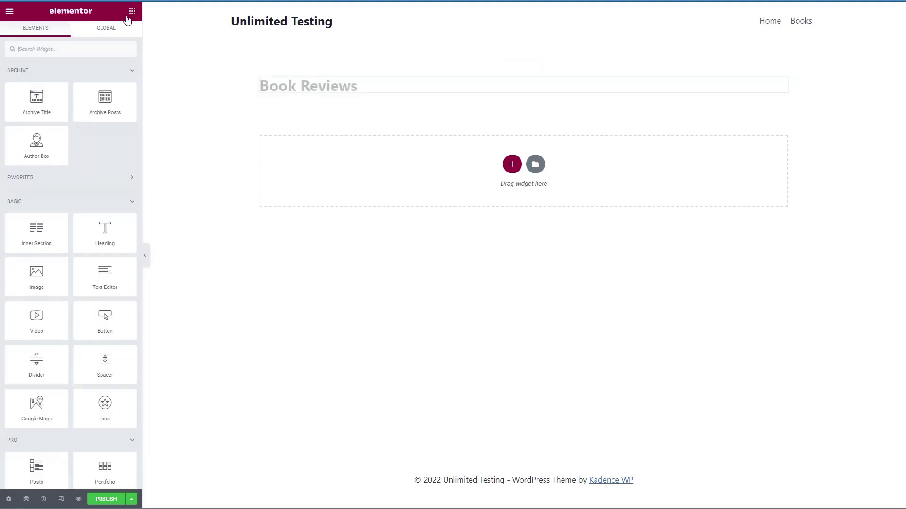
pyautogui.moveTo(105, 277); pyautogui.dragTo(317, 92)
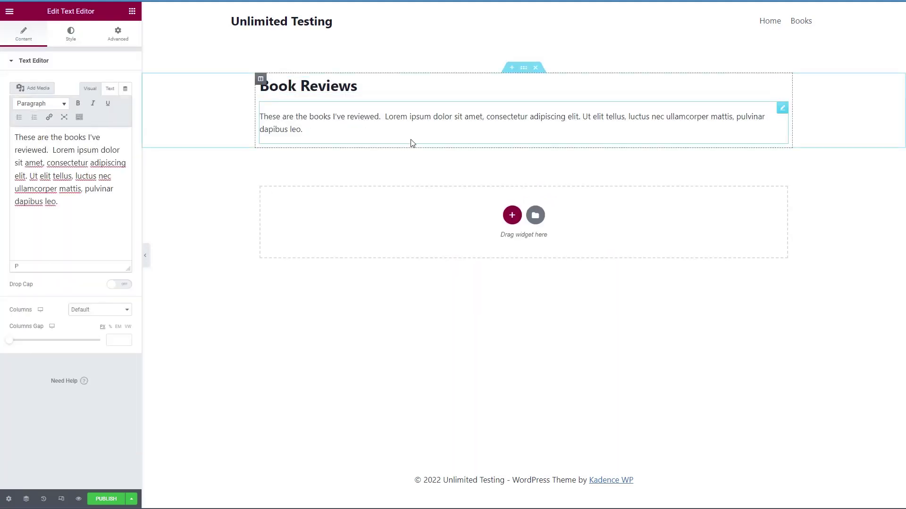
pyautogui.click(513, 216)
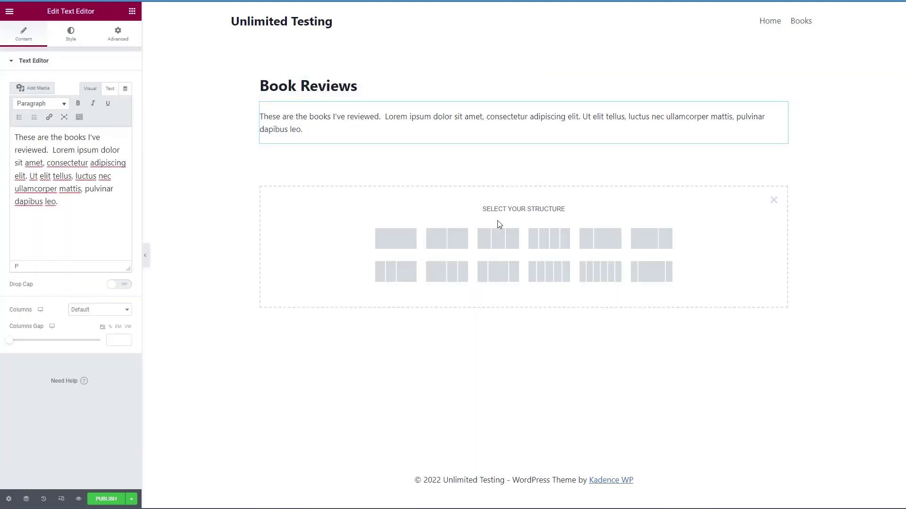
pyautogui.click(404, 241)
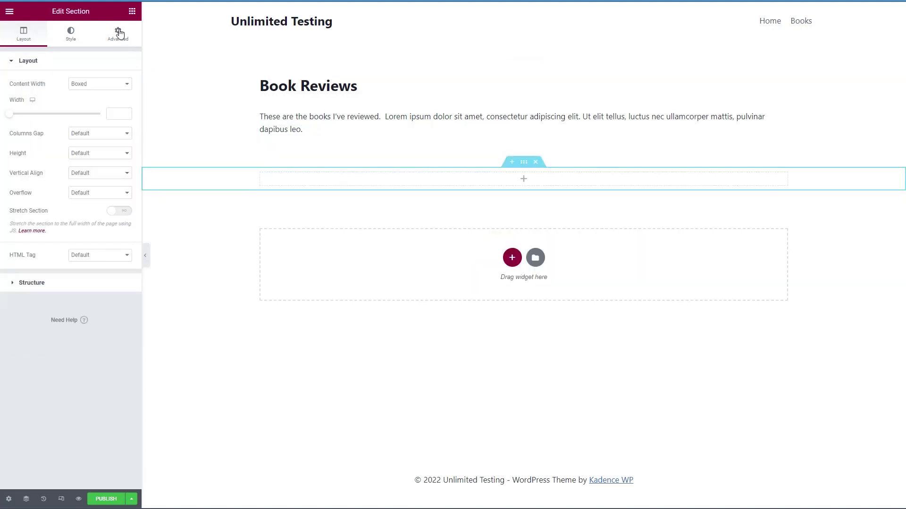
# Step: Place a Dynamic Template Grid in the empty section using the 'Single Book Item | Single' template
pyautogui.click(132, 12)
pyautogui.scroll(-20, 90, 162)
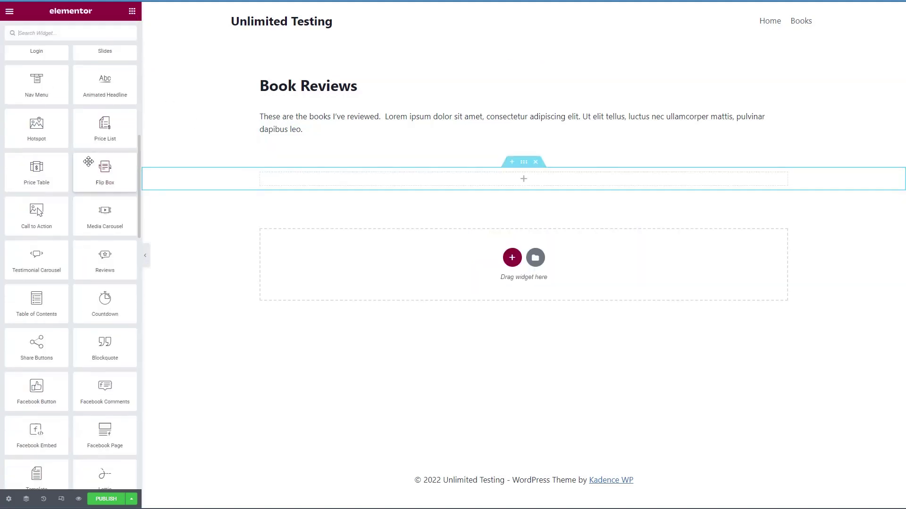
pyautogui.scroll(-20, 88, 164)
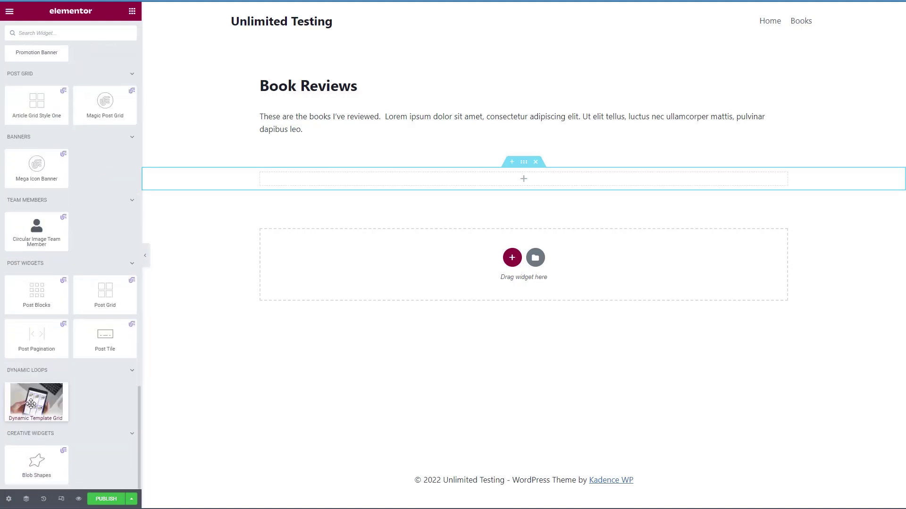
pyautogui.moveTo(31, 403); pyautogui.dragTo(504, 184)
pyautogui.click(90, 94)
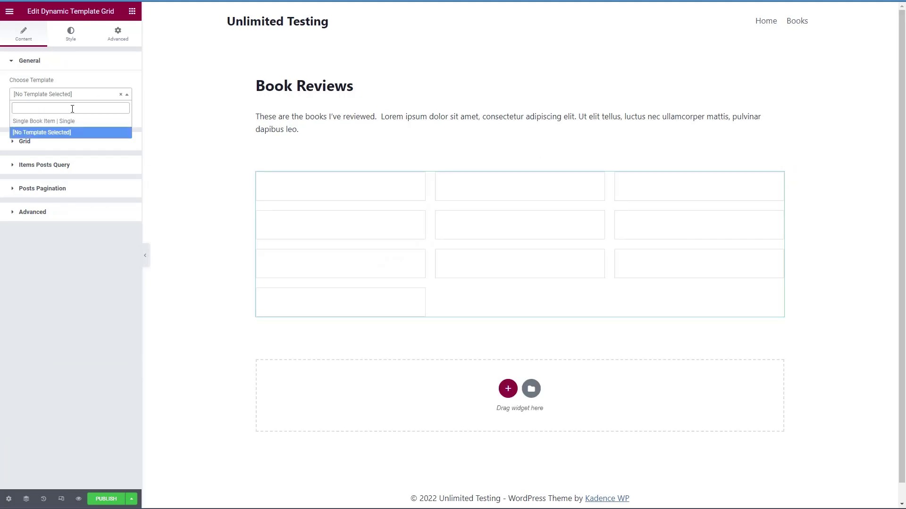
pyautogui.click(53, 122)
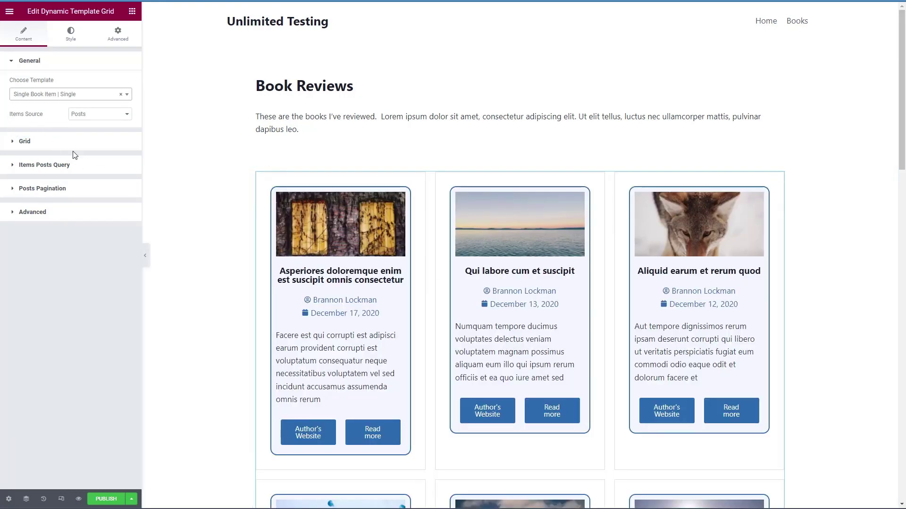
pyautogui.click(22, 142)
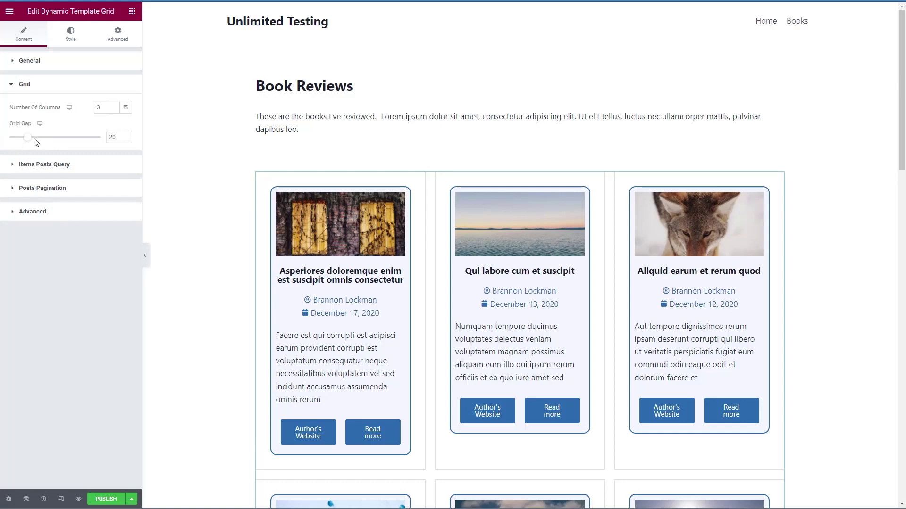
# Step: Make the grid query published Book posts, capped at Max Posts 6
pyautogui.click(22, 165)
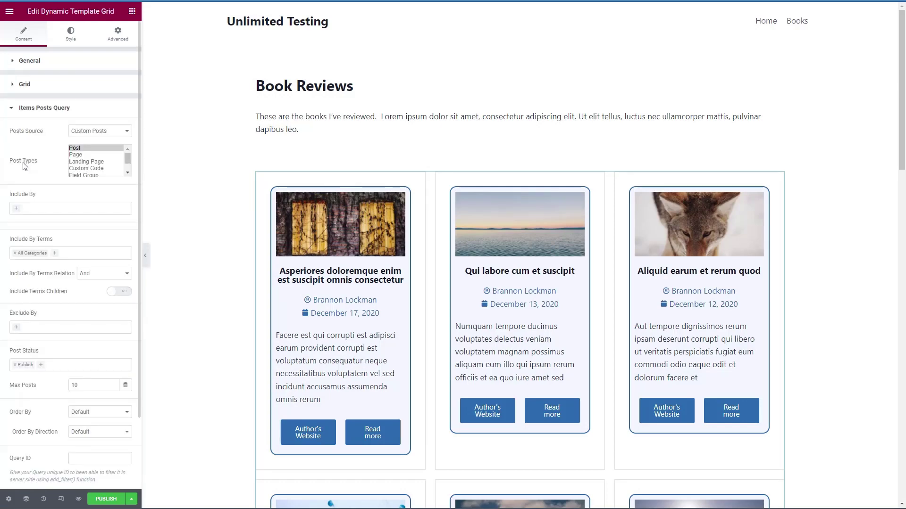
pyautogui.scroll(-1, 90, 160)
pyautogui.click(75, 126)
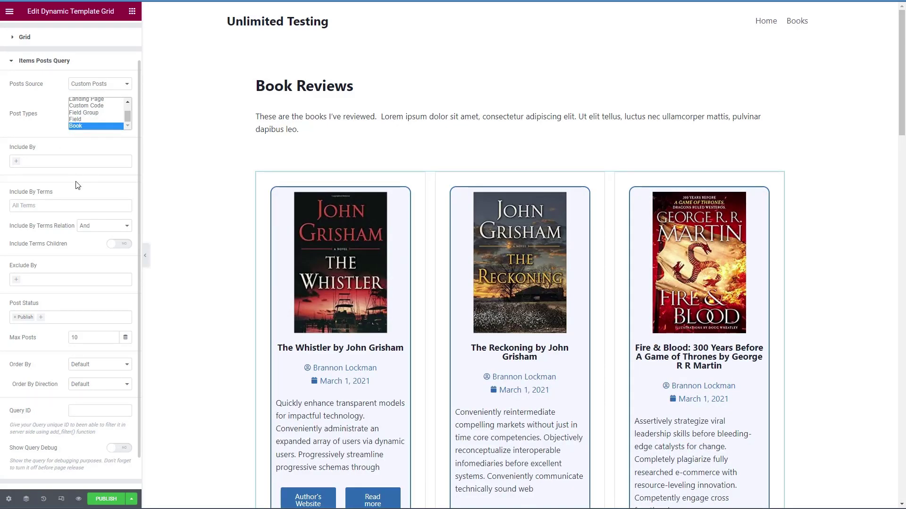
pyautogui.scroll(-1, 78, 186)
pyautogui.click(75, 300)
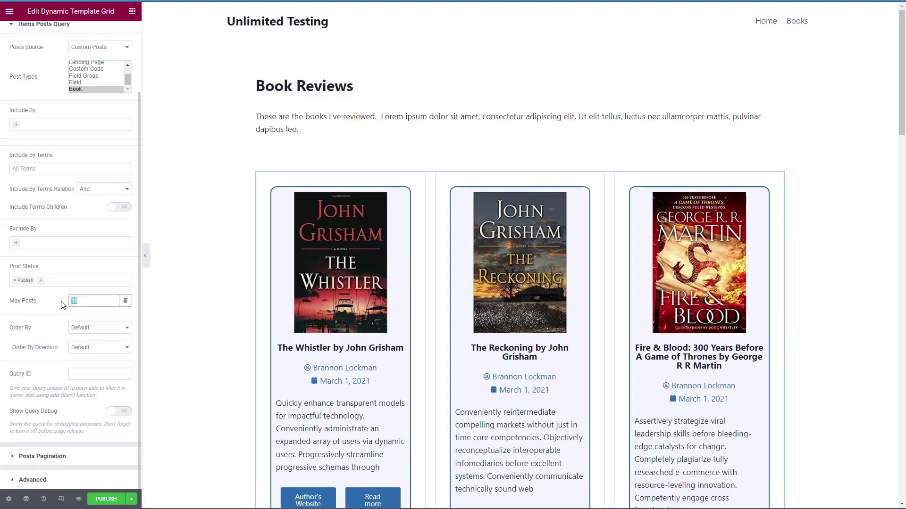
pyautogui.write('6')
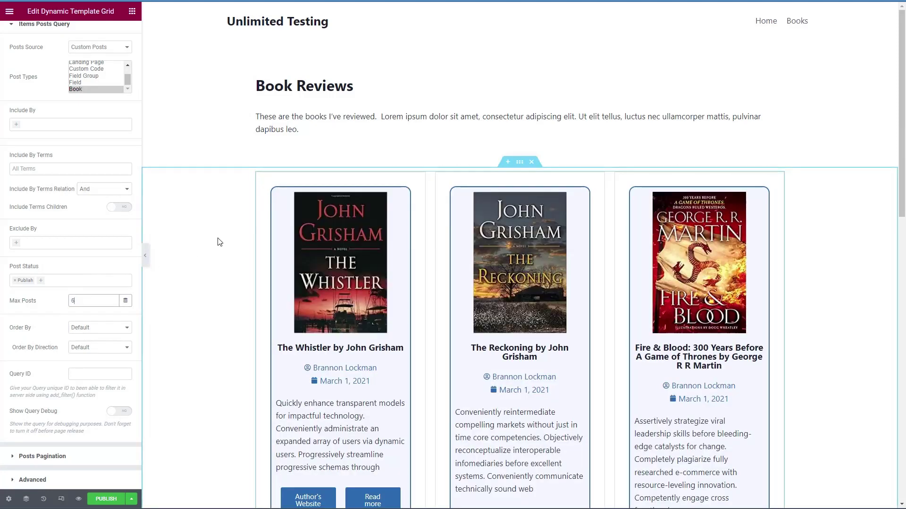
pyautogui.scroll(-3, 218, 240)
pyautogui.scroll(-7, 218, 240)
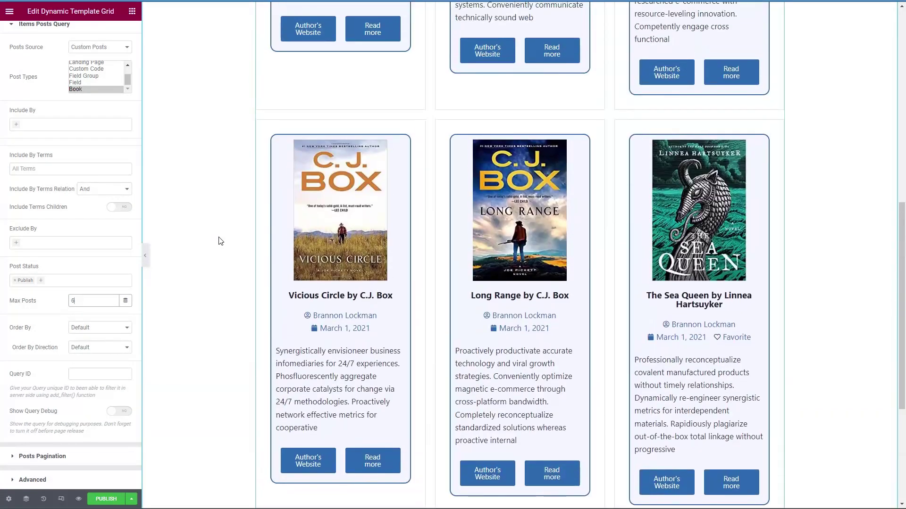
pyautogui.scroll(-1, 218, 242)
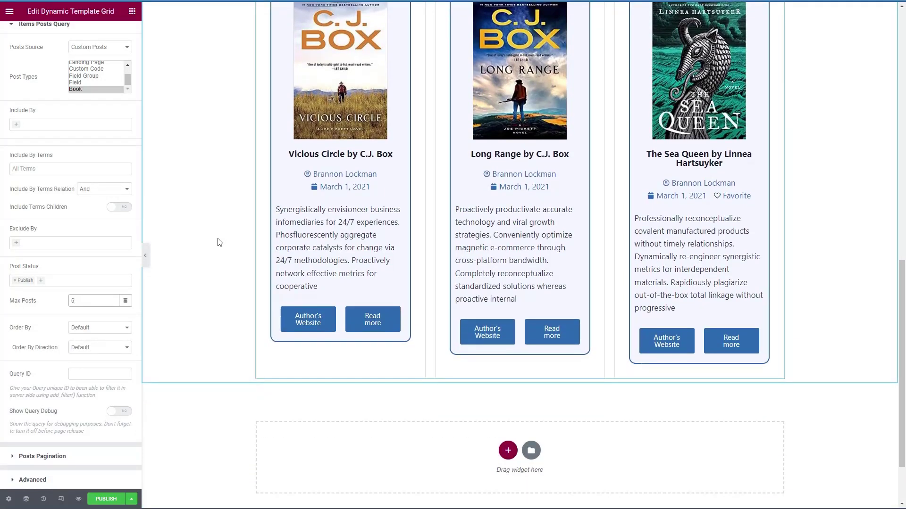
pyautogui.click(28, 457)
# Step: Set grid pagination to 'Using Pagination Widget' and place a Post Pagination widget below the grid
pyautogui.click(99, 184)
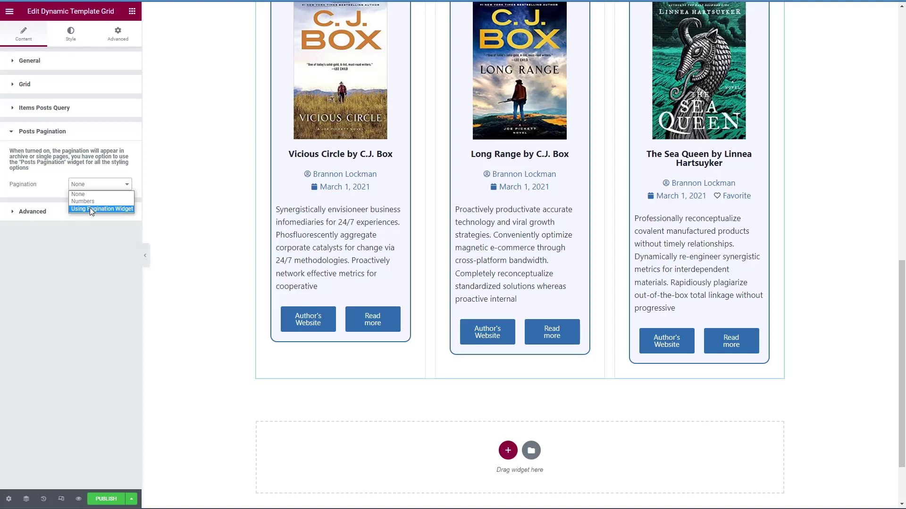
pyautogui.click(90, 207)
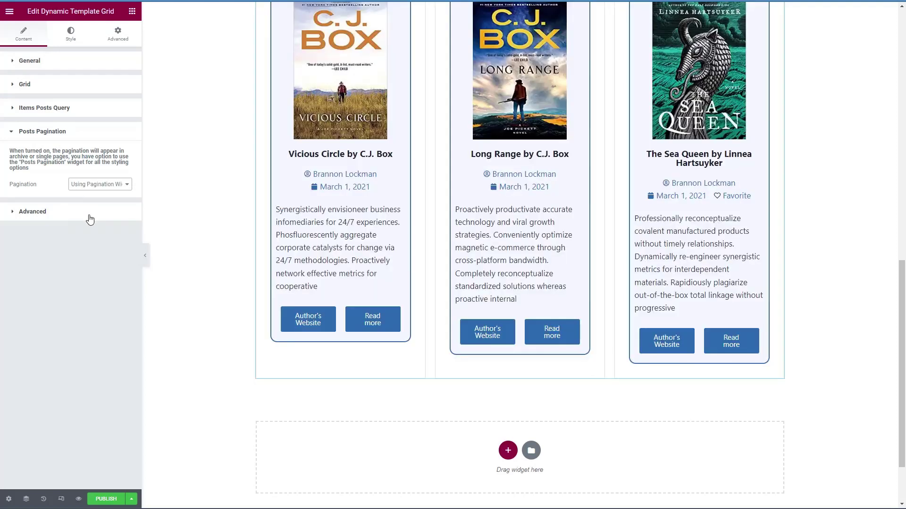
pyautogui.click(132, 10)
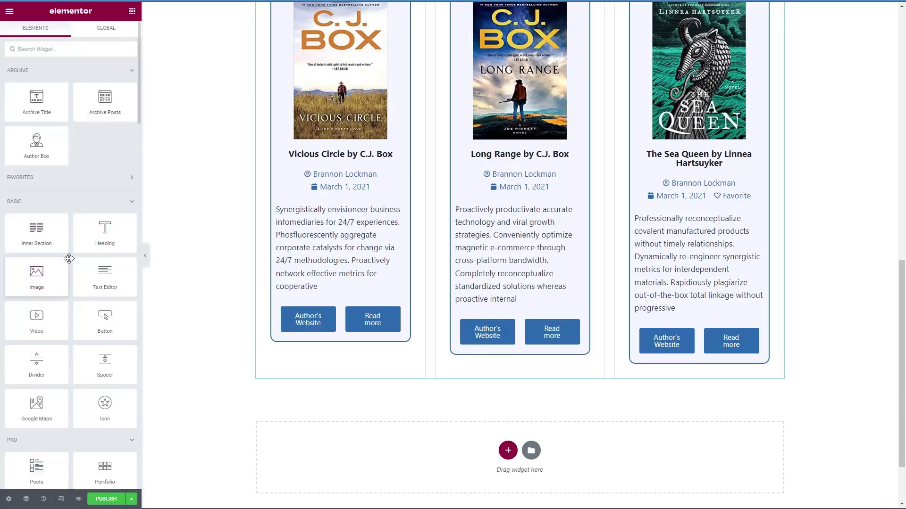
pyautogui.scroll(-15, 71, 262)
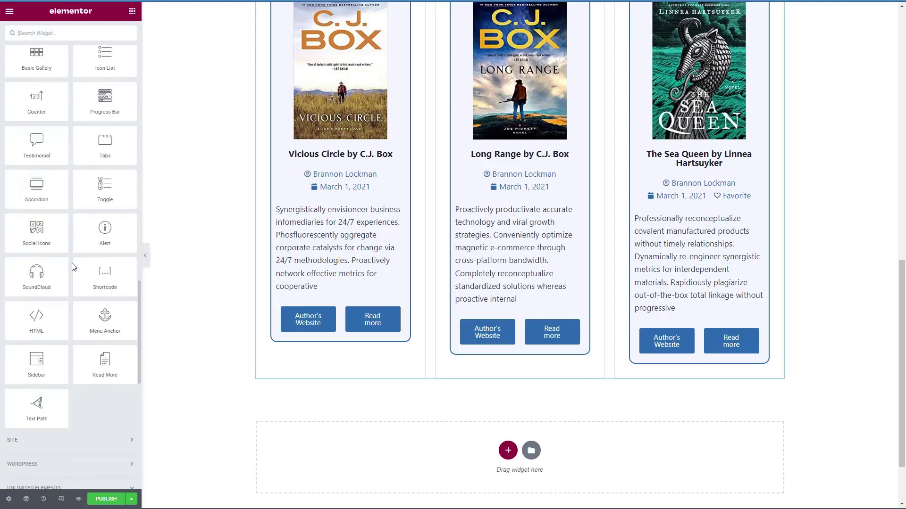
pyautogui.scroll(-20, 71, 283)
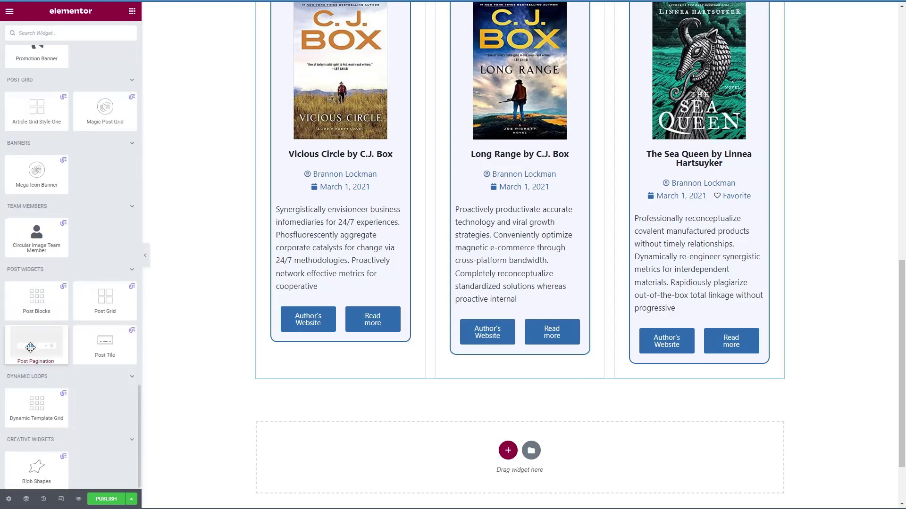
pyautogui.moveTo(31, 348); pyautogui.dragTo(470, 381)
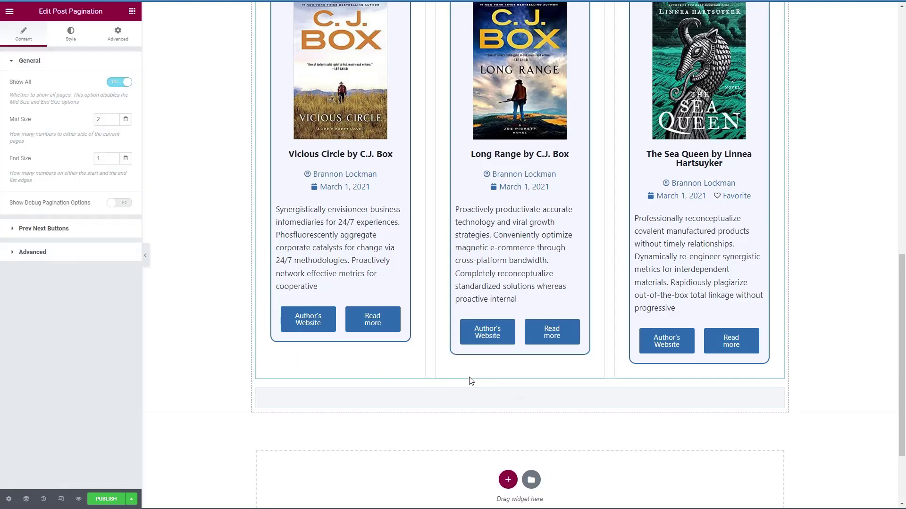
# Step: Enable the Previous and Next buttons on the Post Pagination widget
pyautogui.click(35, 229)
pyautogui.click(120, 106)
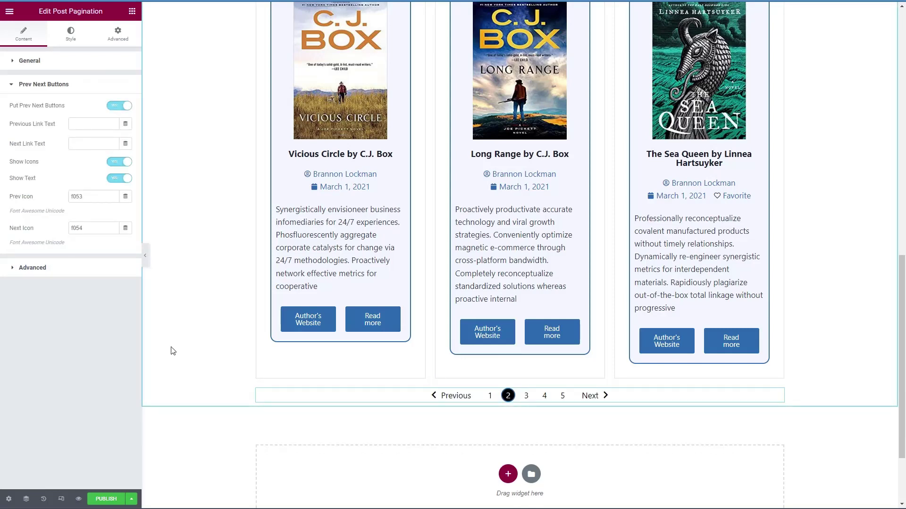
pyautogui.click(106, 499)
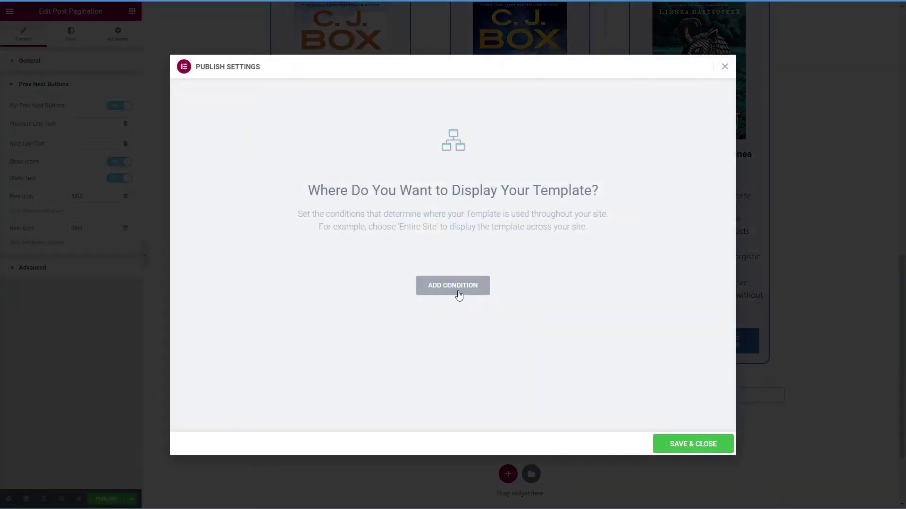
# Step: Publish the template with three display conditions: Books Archive, Genres and Characteristics archives
pyautogui.click(459, 295)
pyautogui.click(414, 268)
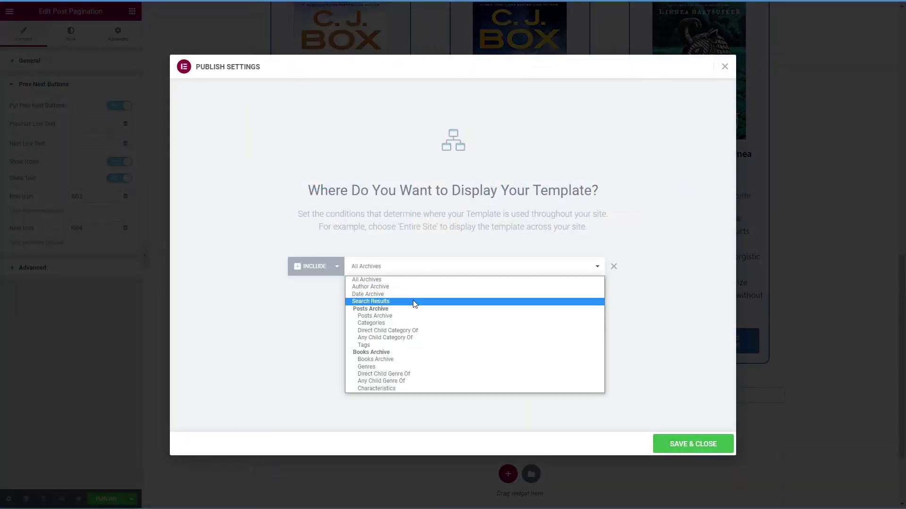
pyautogui.click(425, 360)
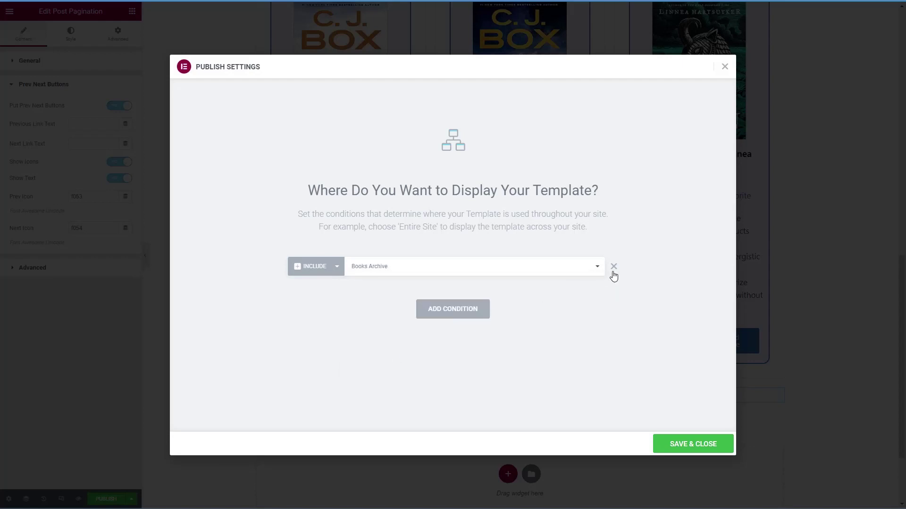
pyautogui.click(469, 310)
pyautogui.click(377, 292)
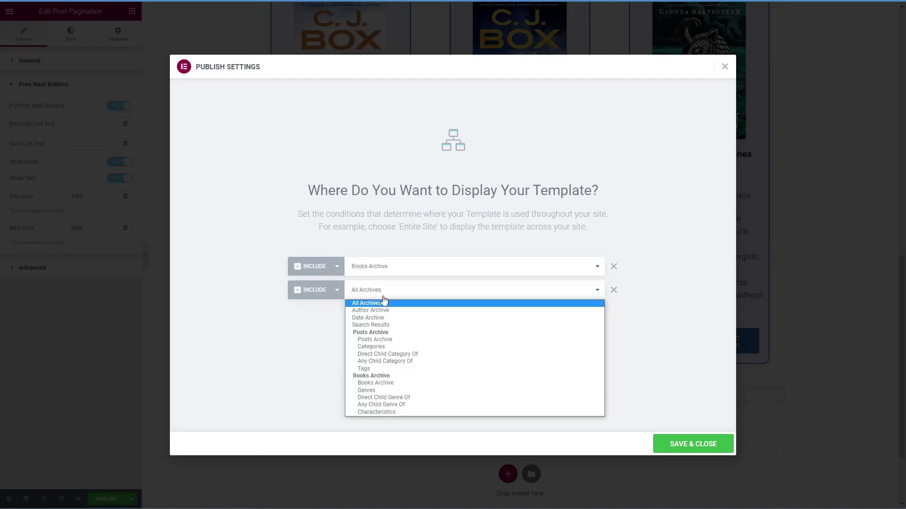
pyautogui.click(372, 390)
pyautogui.click(457, 335)
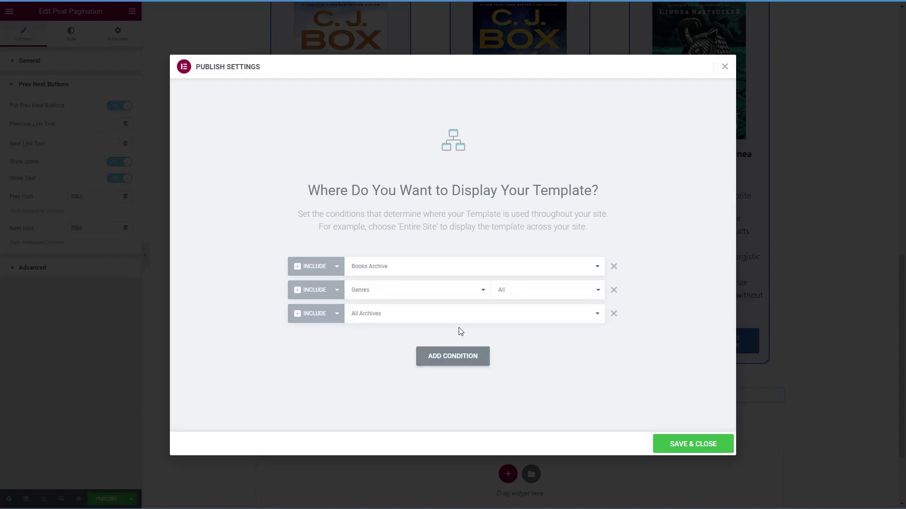
pyautogui.click(456, 315)
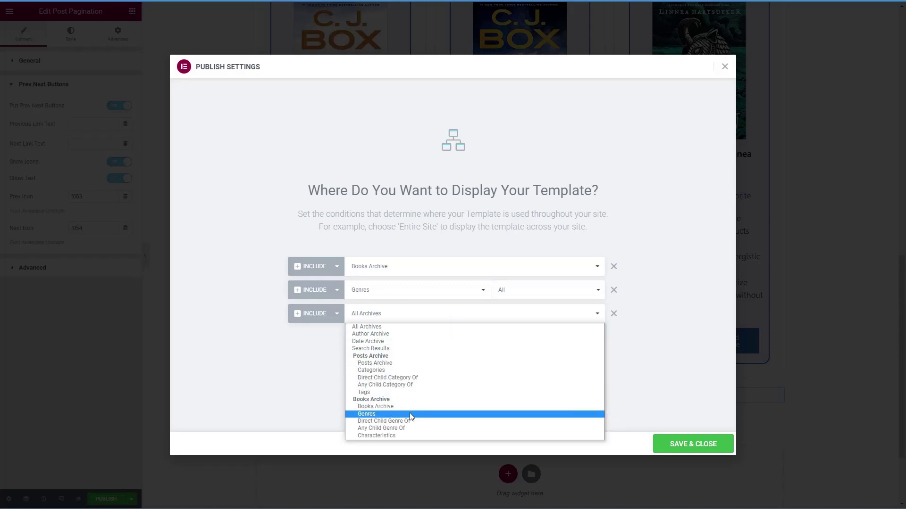
pyautogui.click(389, 435)
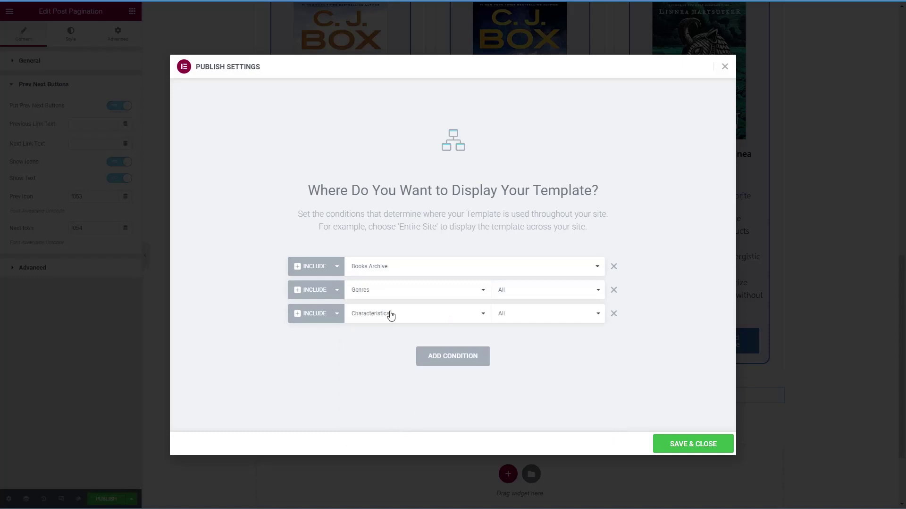
pyautogui.click(689, 446)
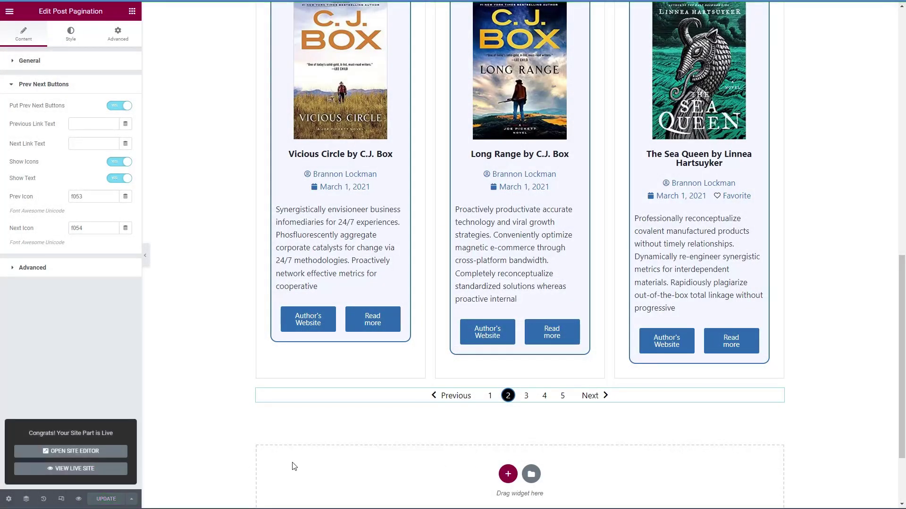
# Step: Exit to the dashboard, retitle the template 'Book Archive' and update it
pyautogui.click(10, 12)
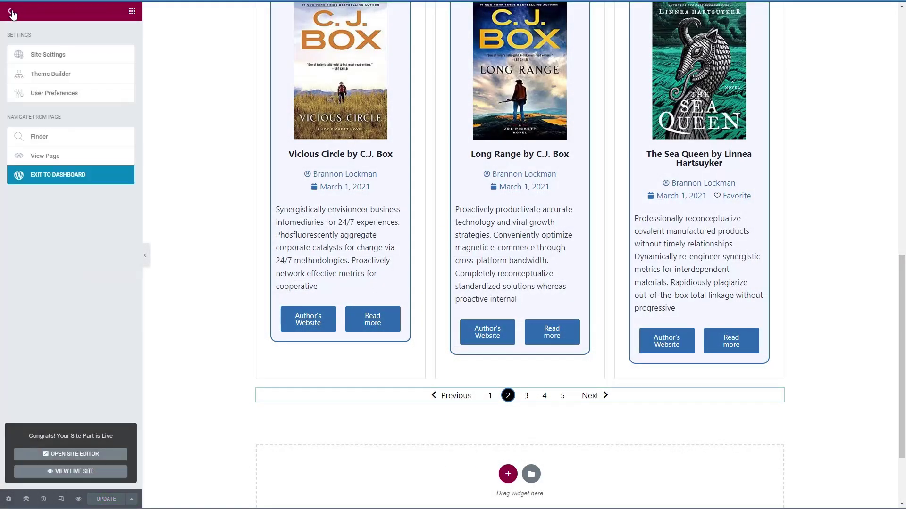
pyautogui.click(50, 177)
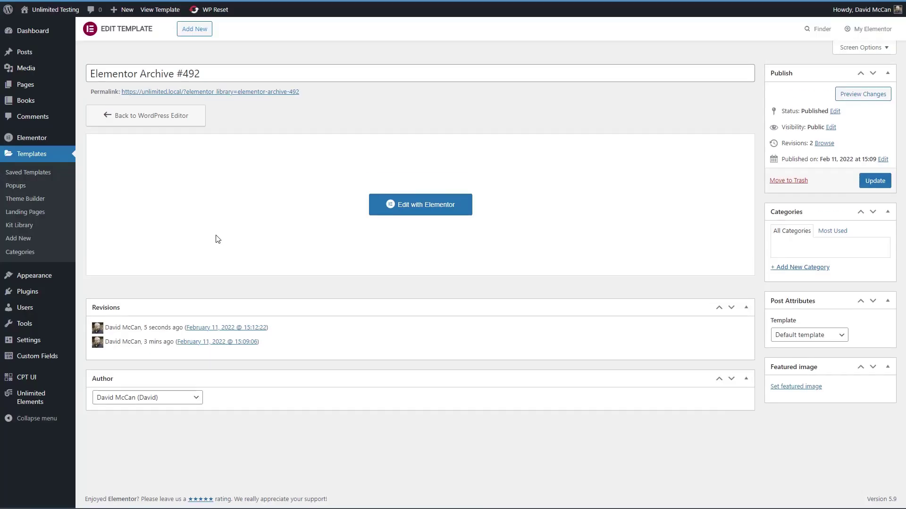
pyautogui.moveTo(200, 74); pyautogui.dragTo(93, 73)
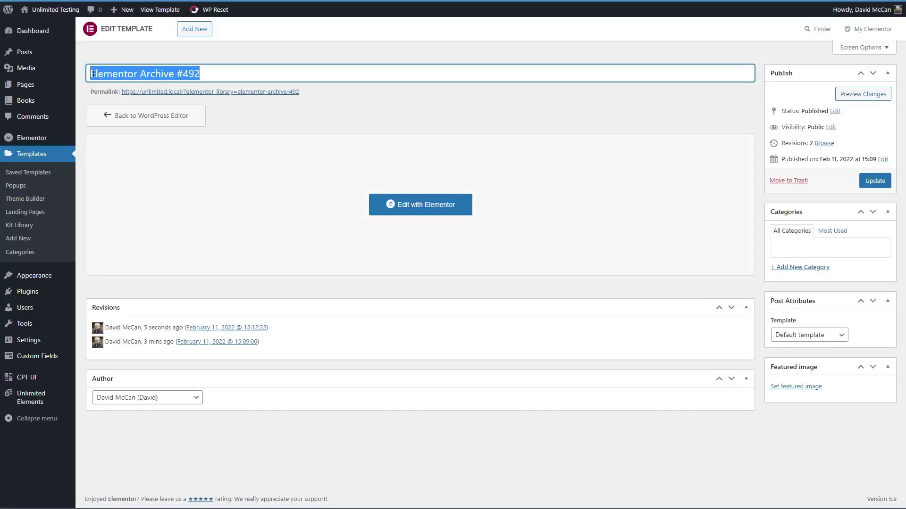
pyautogui.write('Book Archive')
pyautogui.click(870, 182)
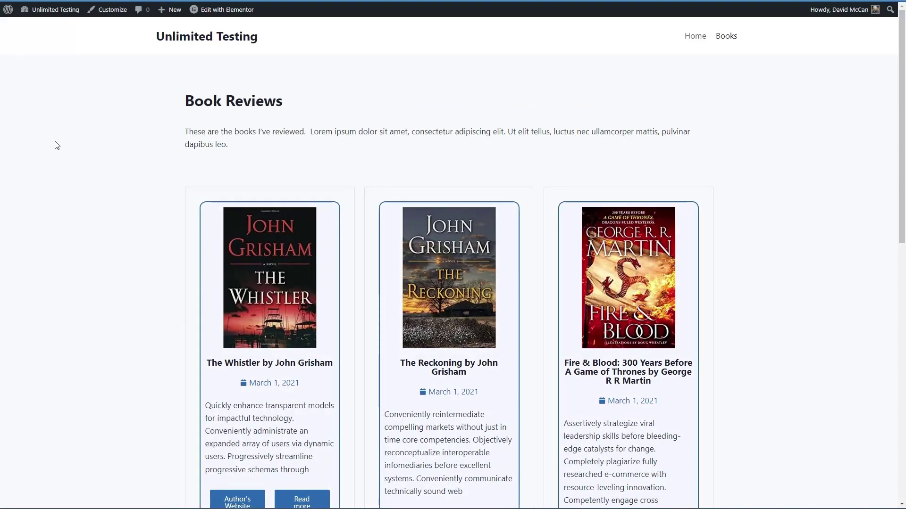
# Step: Scroll the book grid and follow The Sea Queen's Author's Website link
pyautogui.scroll(-2, 56, 146)
pyautogui.scroll(-6, 56, 146)
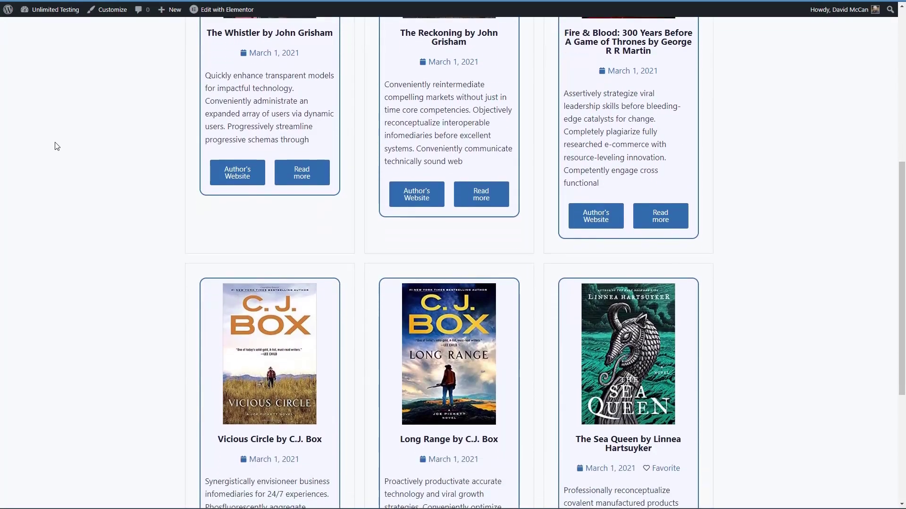
pyautogui.scroll(-2, 56, 146)
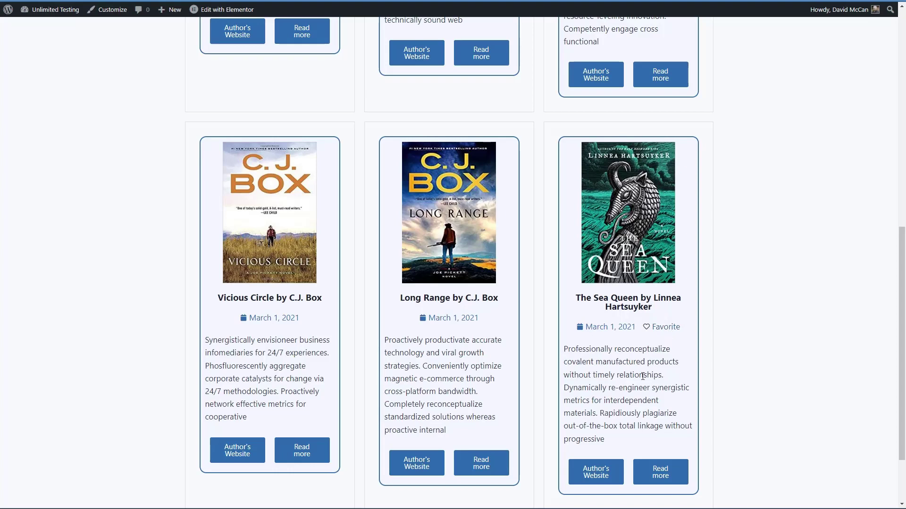
pyautogui.click(601, 475)
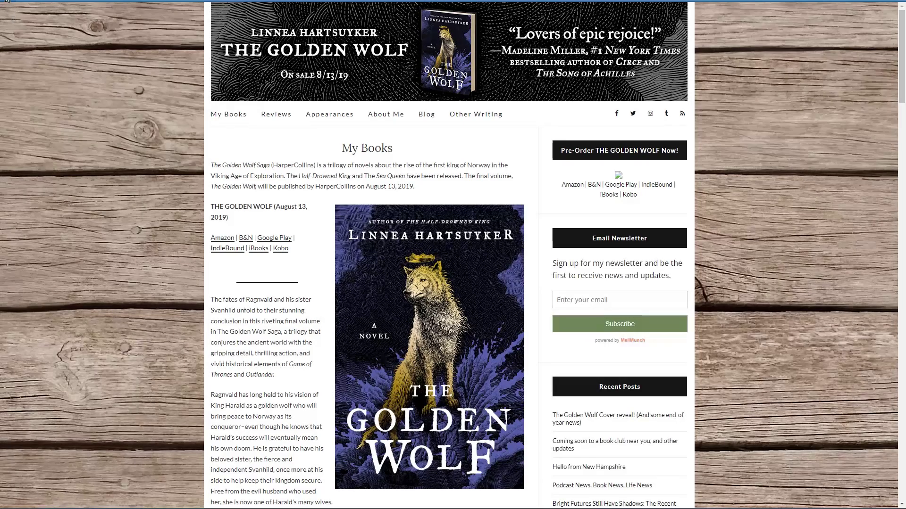
# Step: Return to the book reviews archive and move to page 2 via pagination
pyautogui.hotkey('alt', 'Left')
pyautogui.scroll(-2, 114, 280)
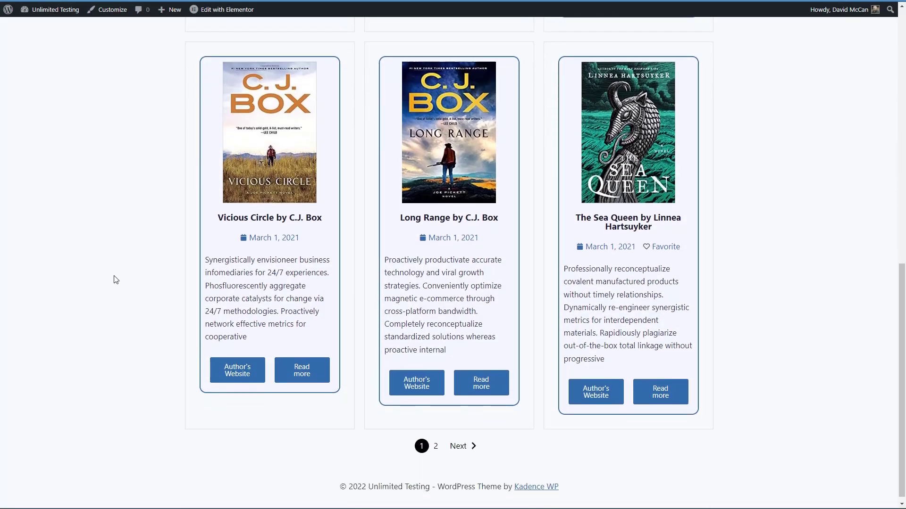
pyautogui.click(464, 441)
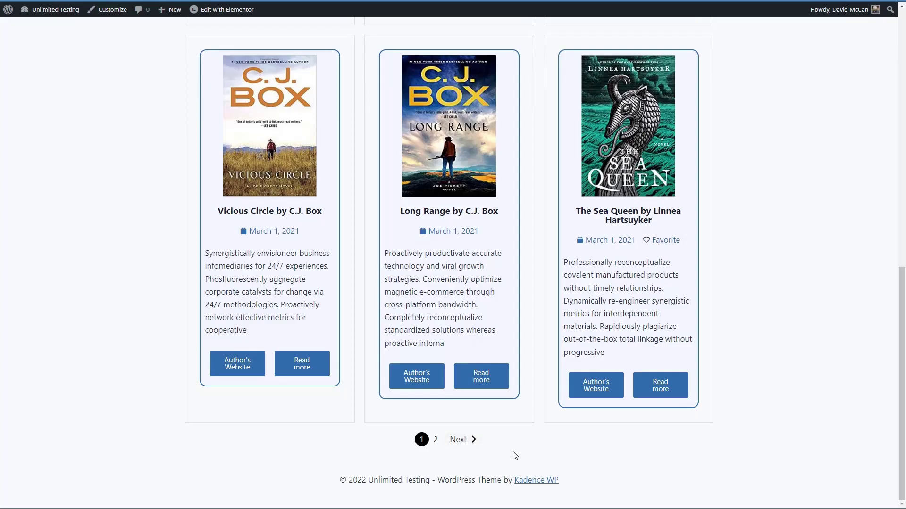